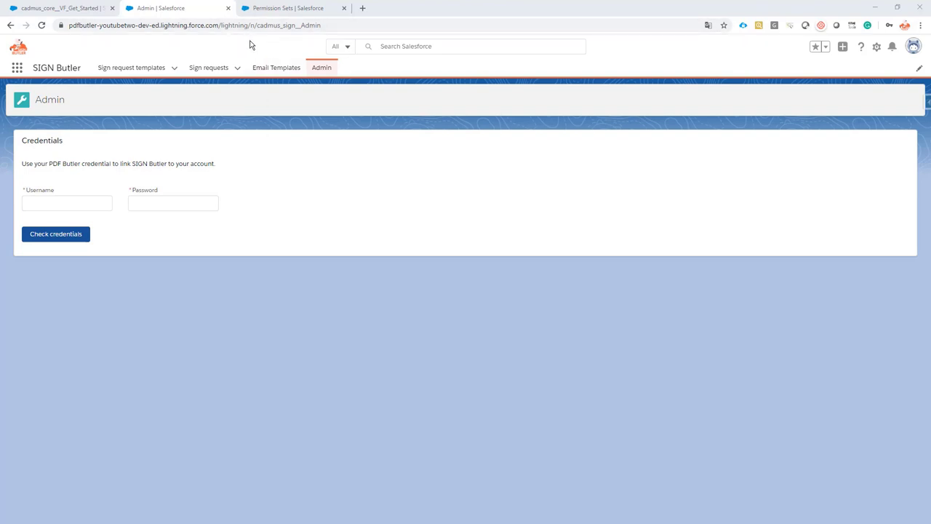
Step: Review the SIGN Butler Admin and SIGN Butler User rows in the Permission Sets list
left_click(275, 9)
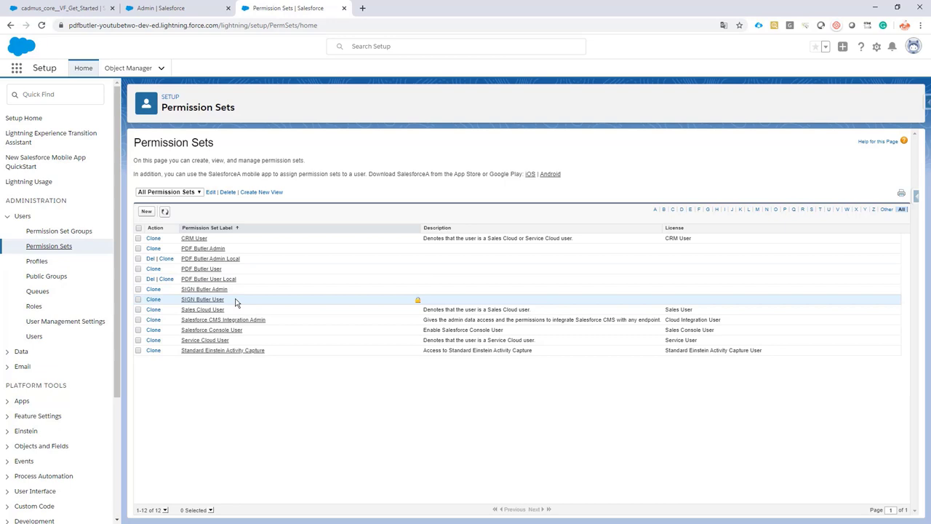
left_click_drag(226, 299, 181, 290)
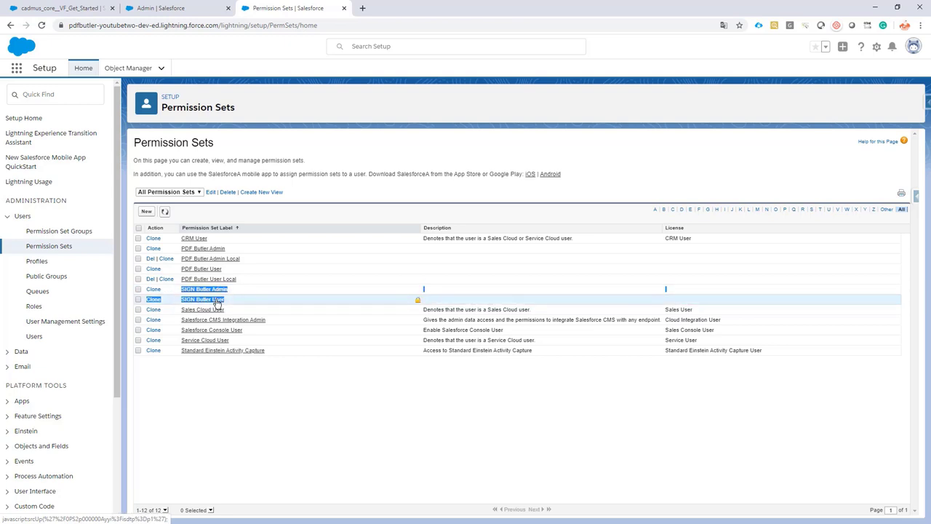
left_click(183, 292)
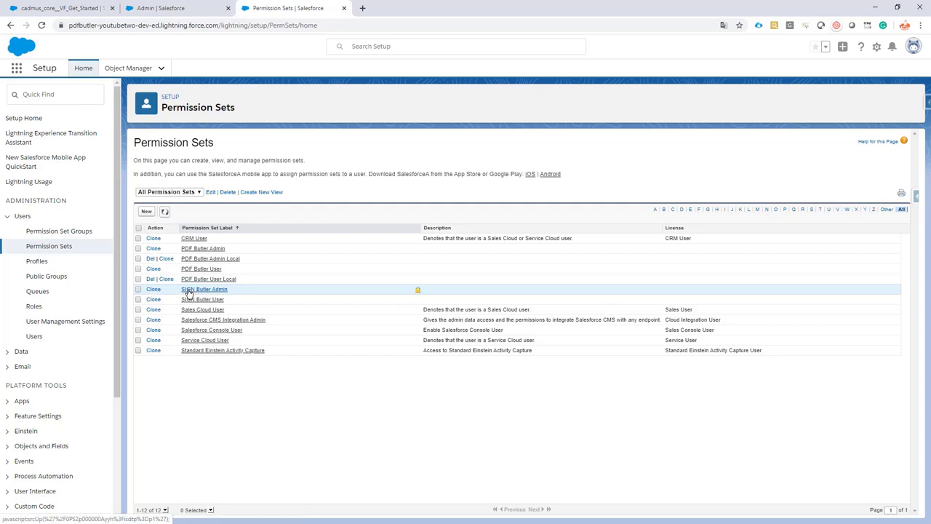
Step: Create a new permission set group labelled 'SIGN Butler Admin'
left_click(56, 233)
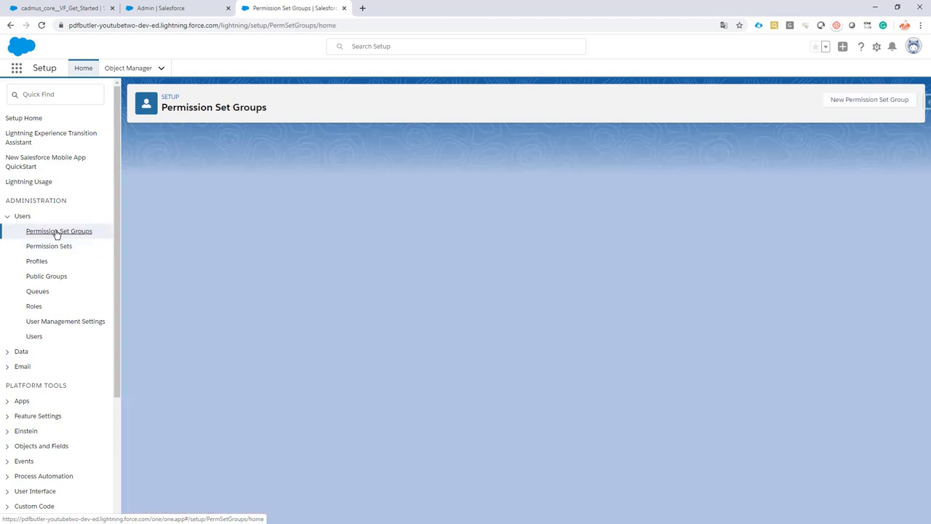
left_click(840, 100)
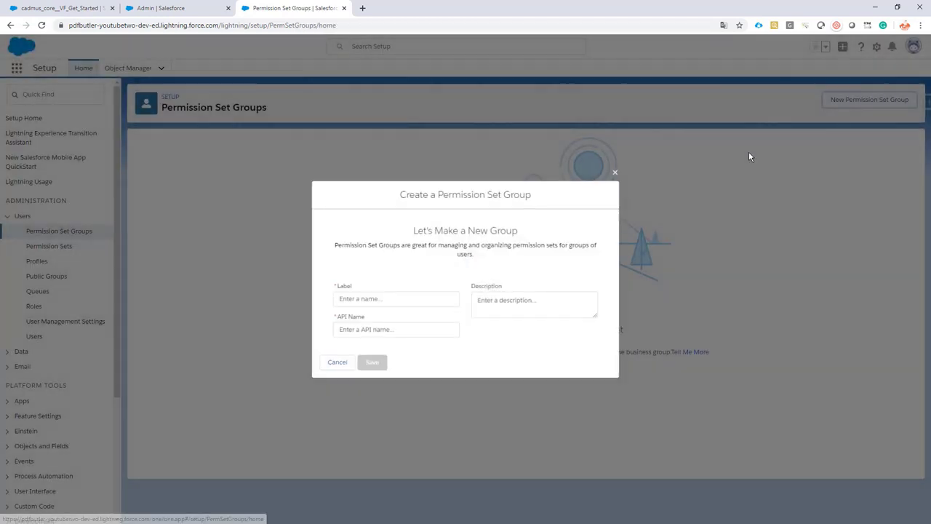
type("SIGN Butler Ad")
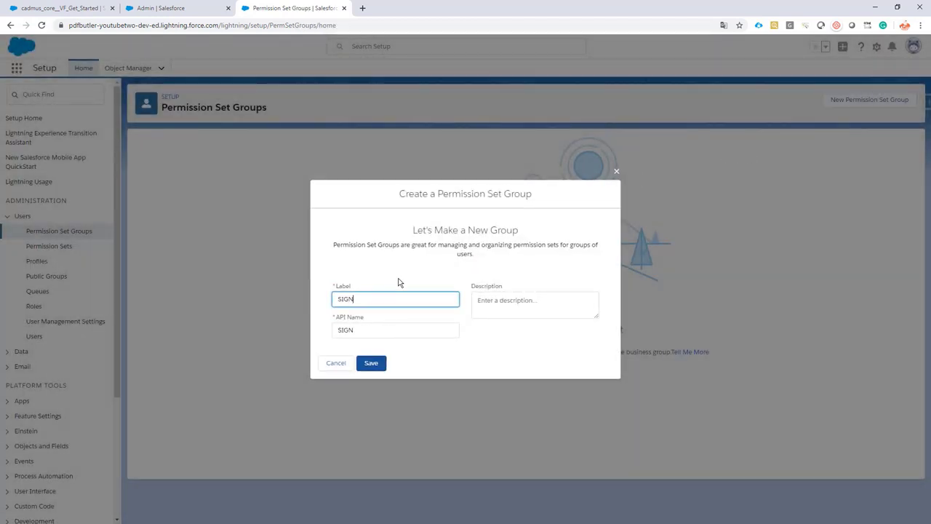
type("min")
left_click(371, 363)
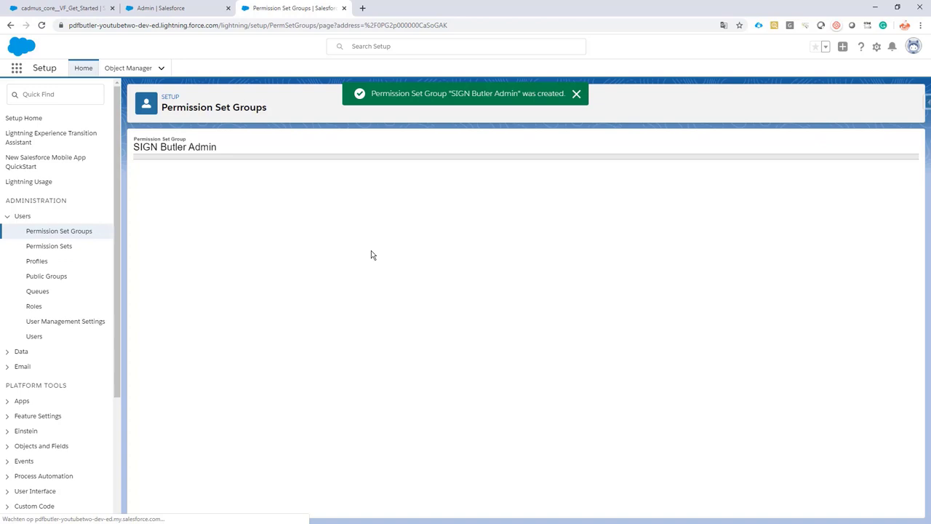
Step: Add the SIGN Butler Admin permission set to the group's permission sets
right_click(337, 262)
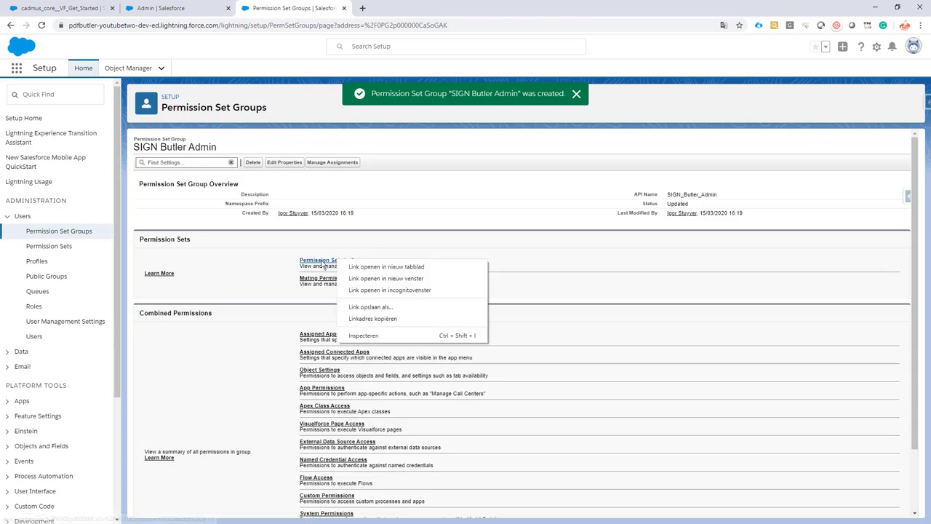
left_click(323, 264)
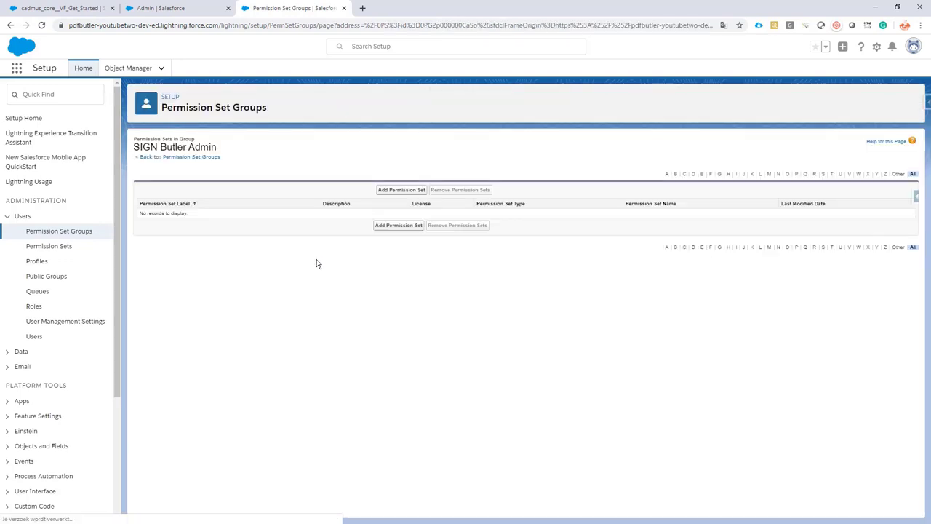
left_click(391, 191)
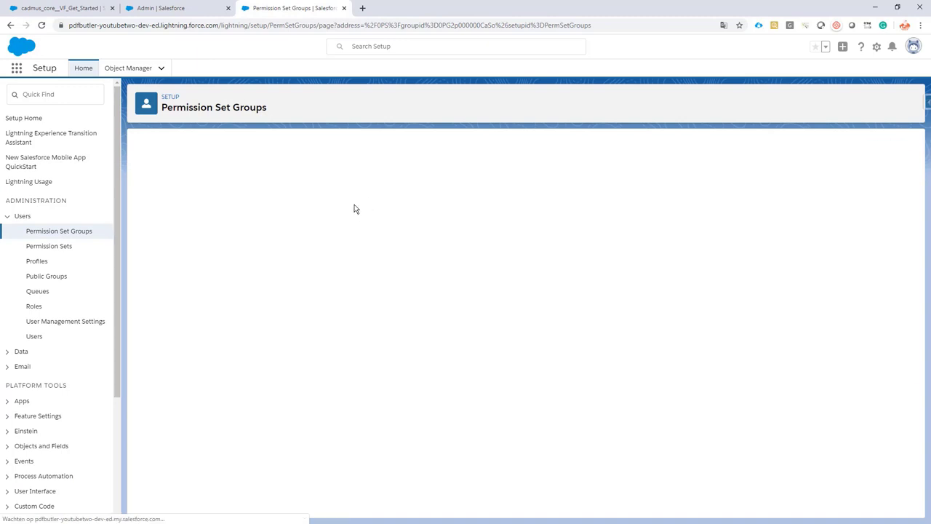
left_click(145, 270)
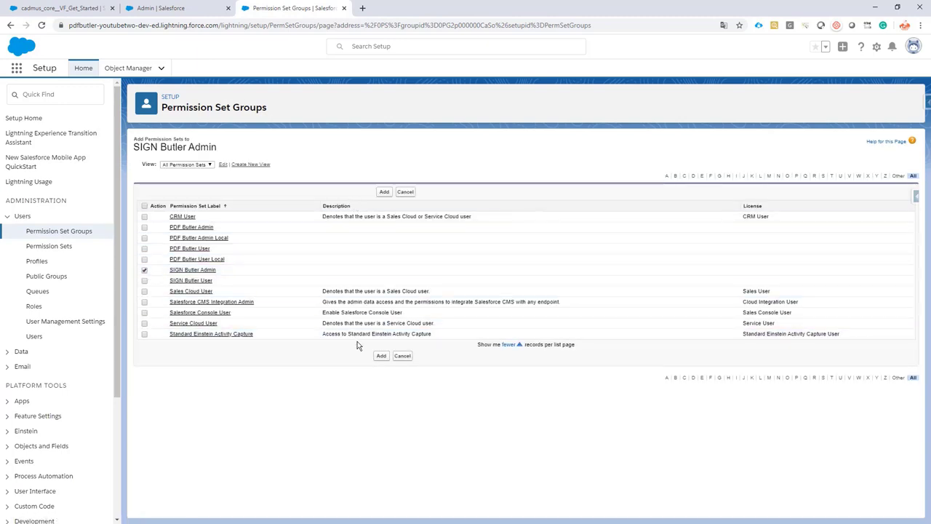
left_click(381, 355)
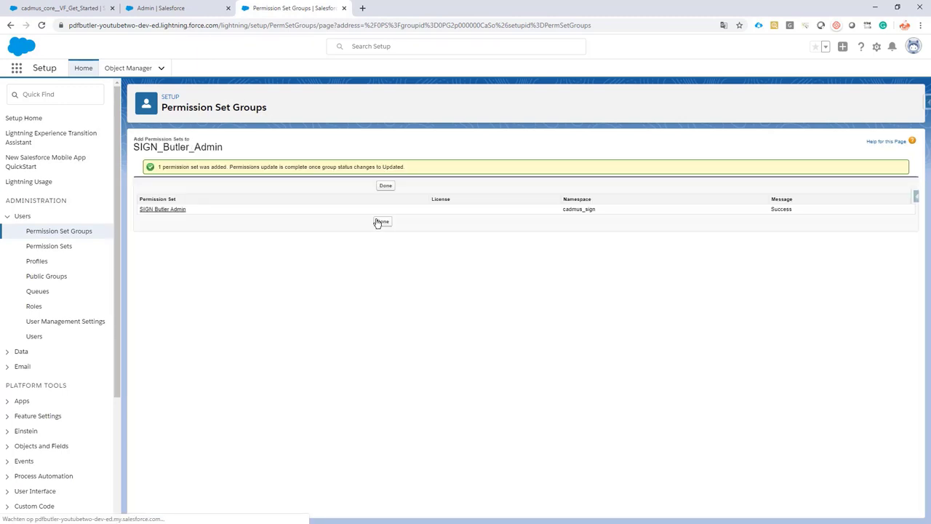
left_click(382, 221)
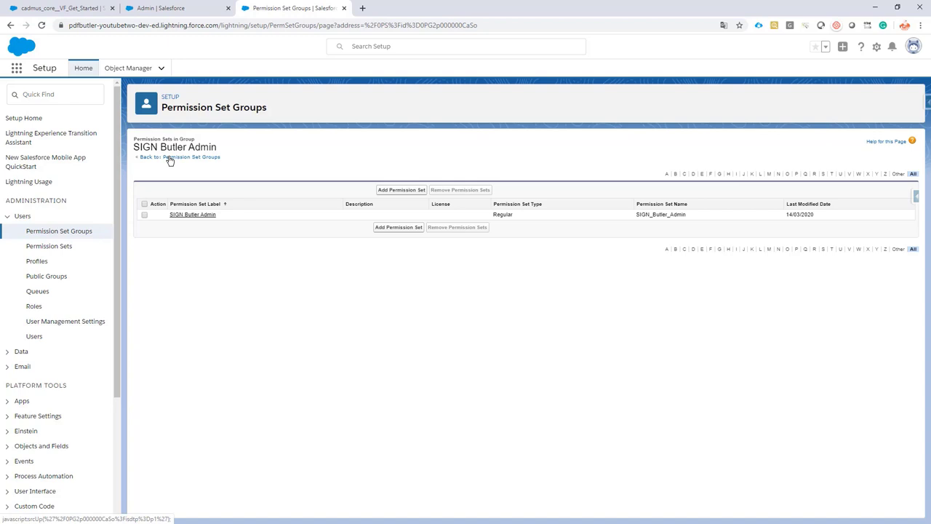
Step: Go back to the Permission Set Groups list
left_click(170, 158)
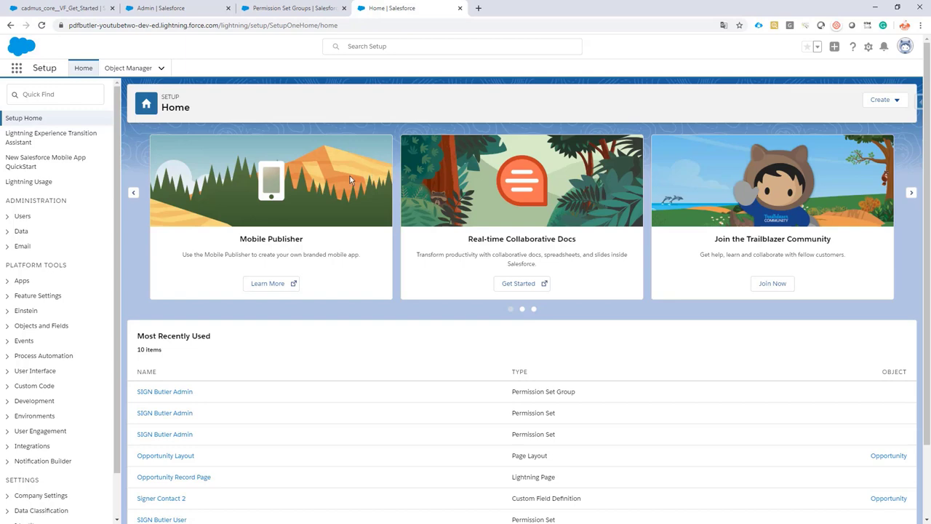
Step: Filter Object Manager by 'req' and show the Sign request object's Fields & Relationships
left_click(131, 70)
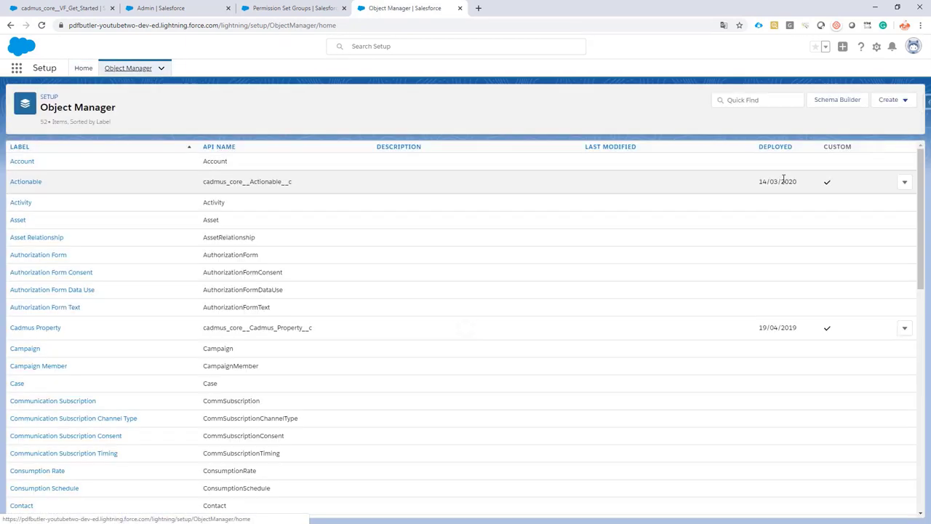
left_click(765, 100)
type("req")
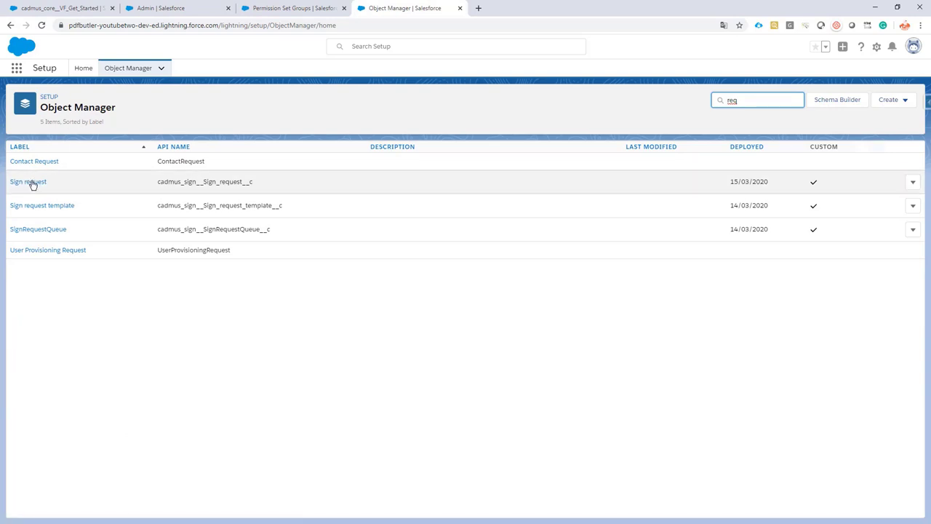
left_click(32, 183)
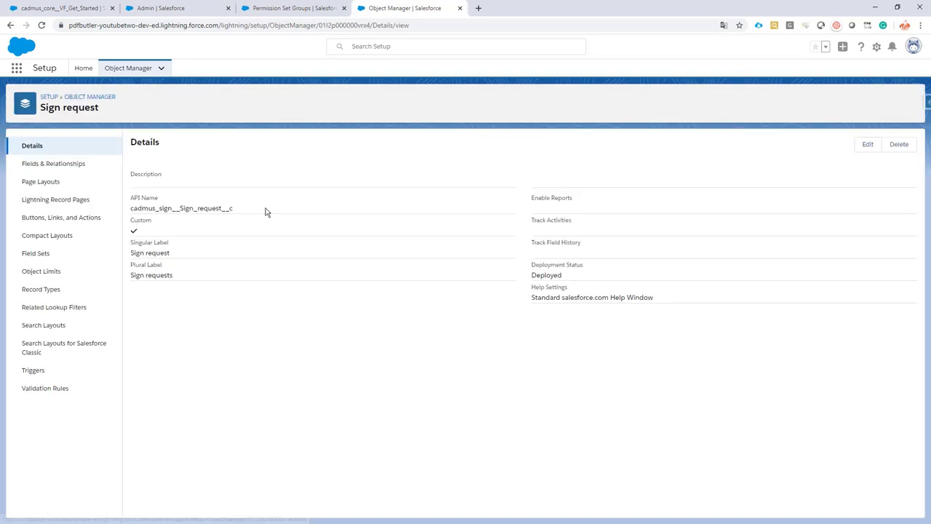
left_click(80, 167)
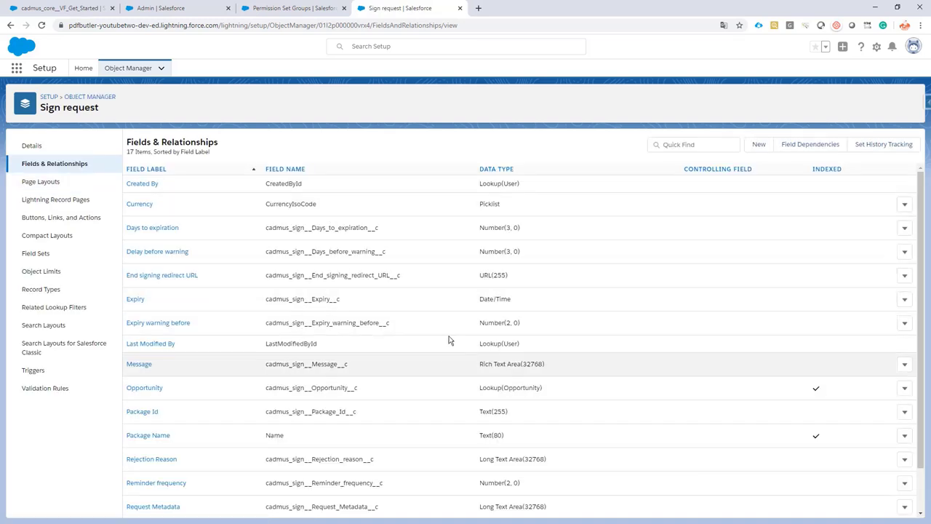
Step: Start a new Lookup Relationship field on Sign request related to Contract
left_click(758, 148)
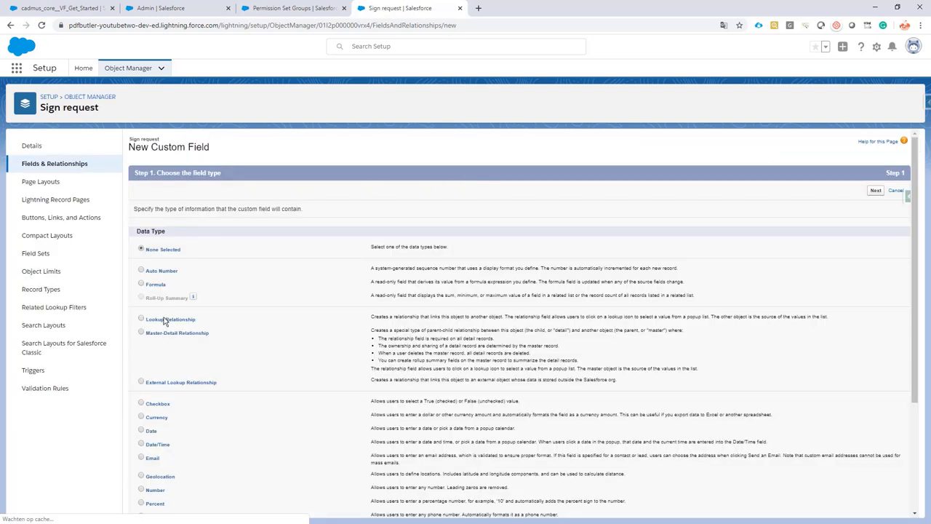
left_click(157, 321)
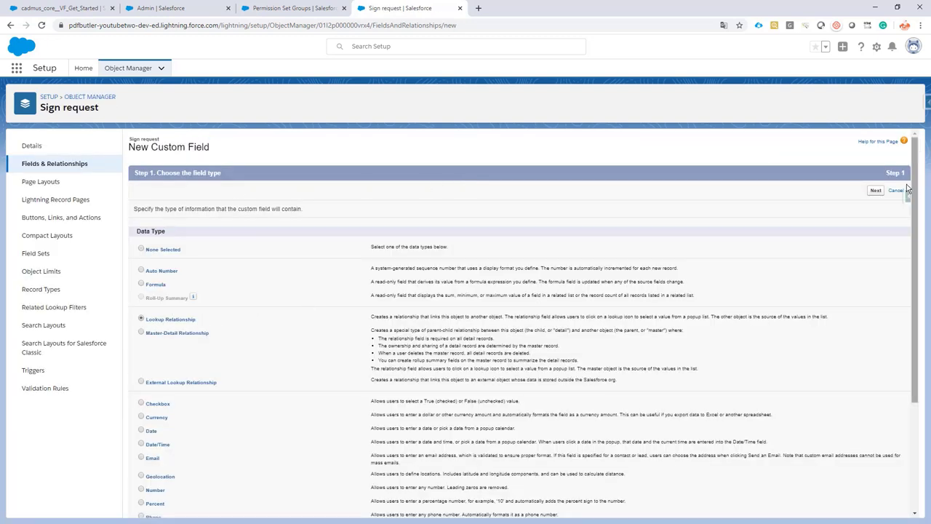
left_click(875, 191)
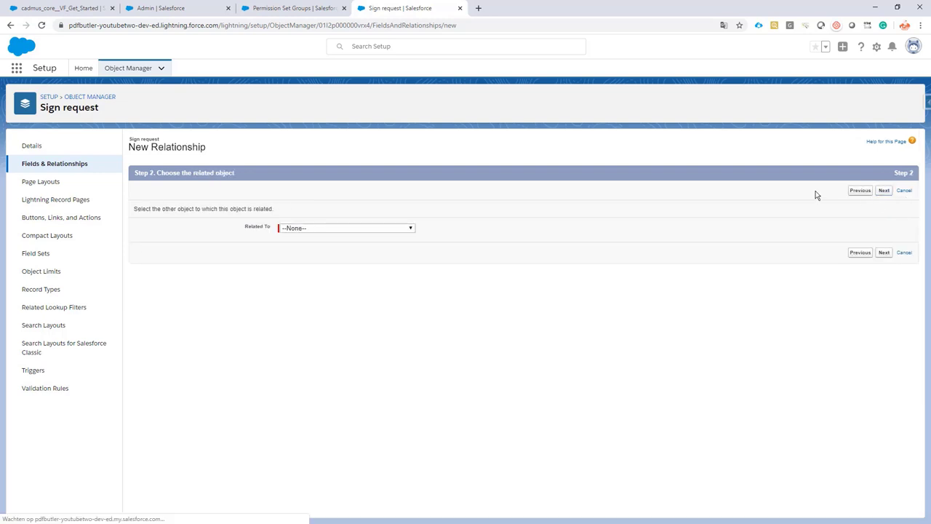
left_click(351, 230)
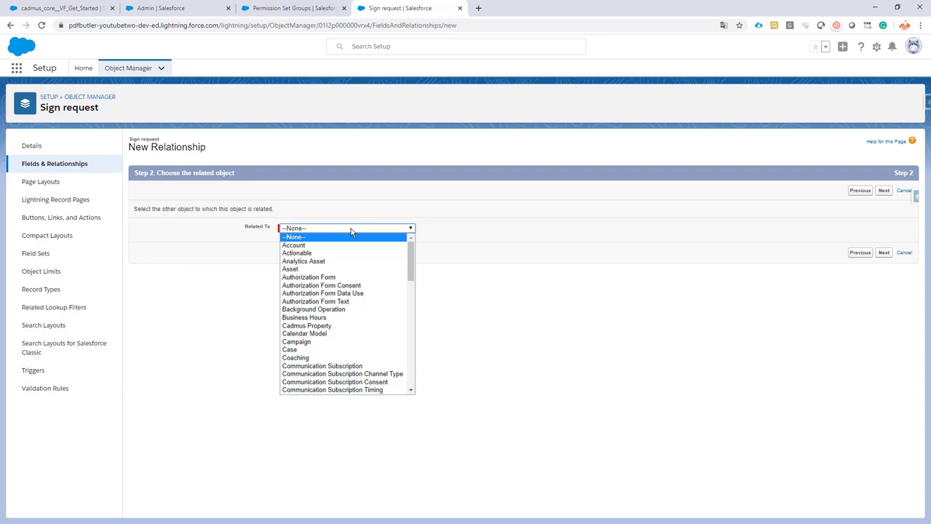
key("c")
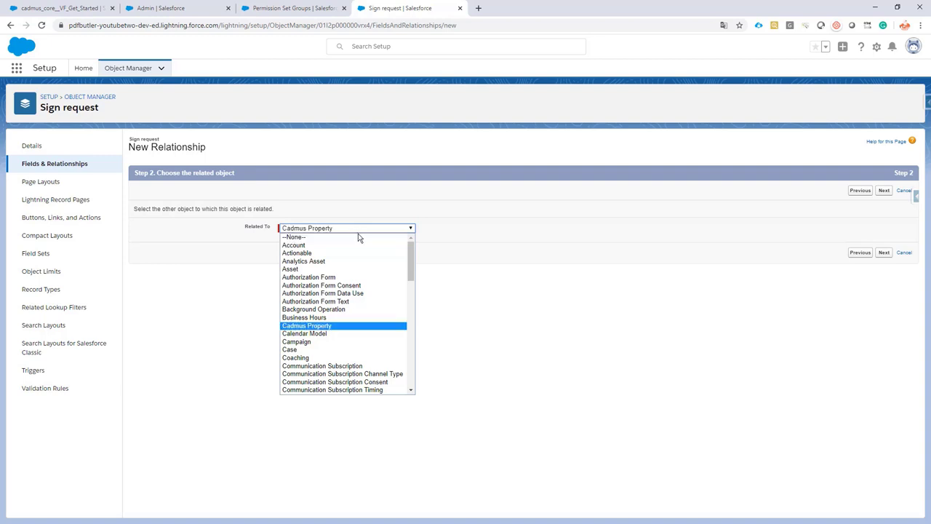
scroll(356, 266, "down", 3)
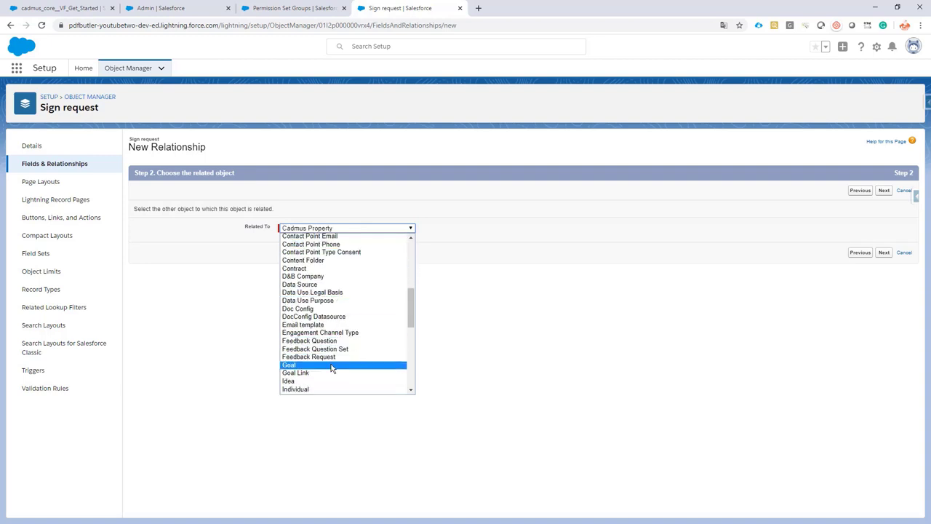
left_click(320, 268)
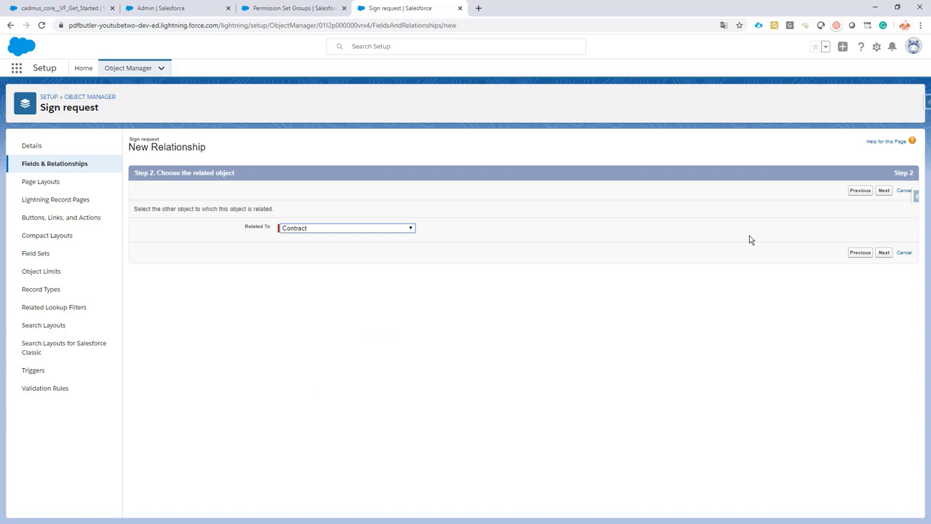
left_click(885, 255)
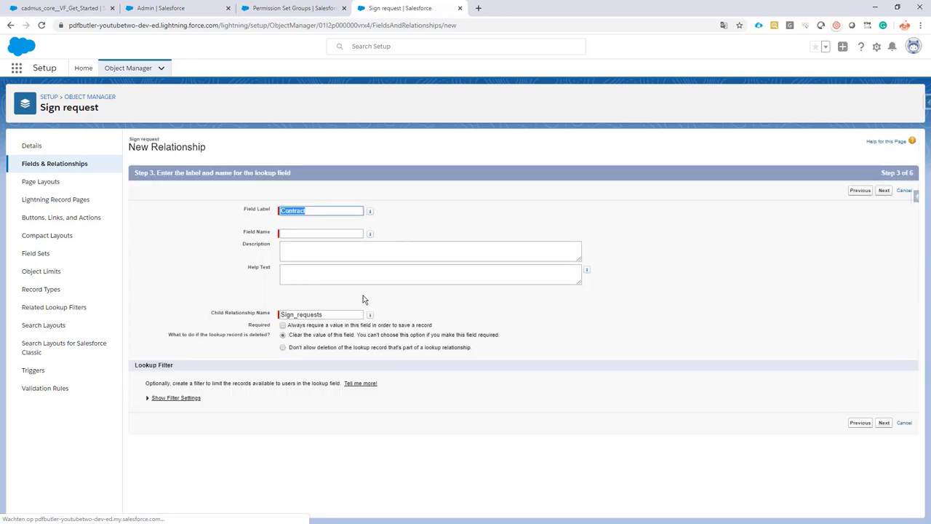
Step: Keep the Contract label and Contract__c name, add it to the Sign request layout, and save
left_click(885, 423)
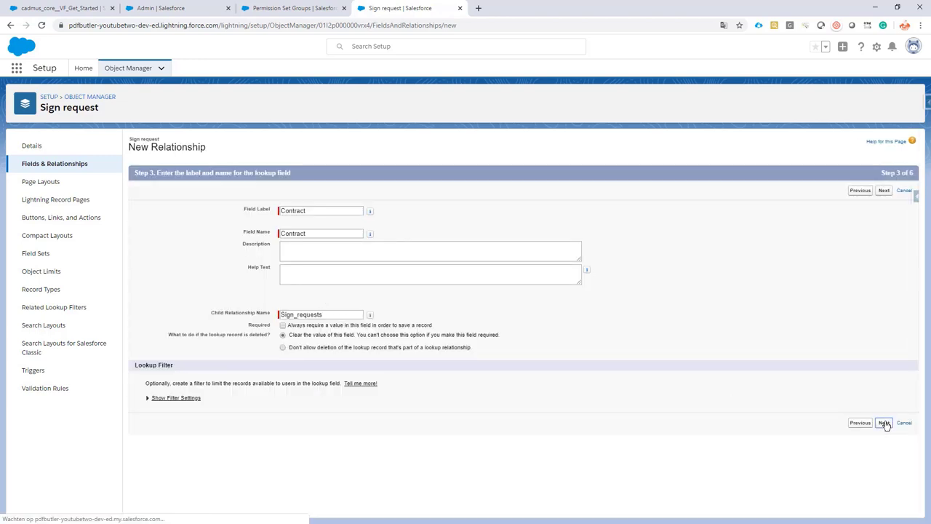
left_click(882, 191)
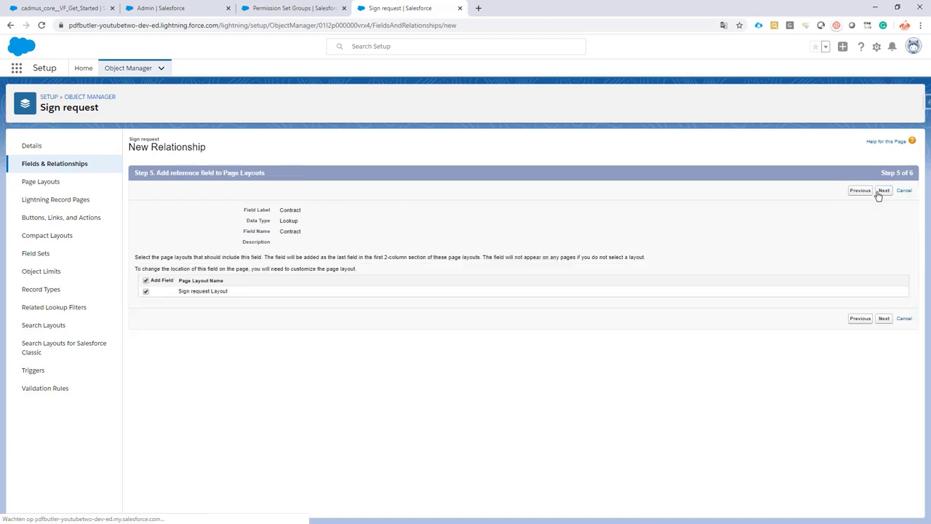
left_click(884, 320)
left_click(882, 354)
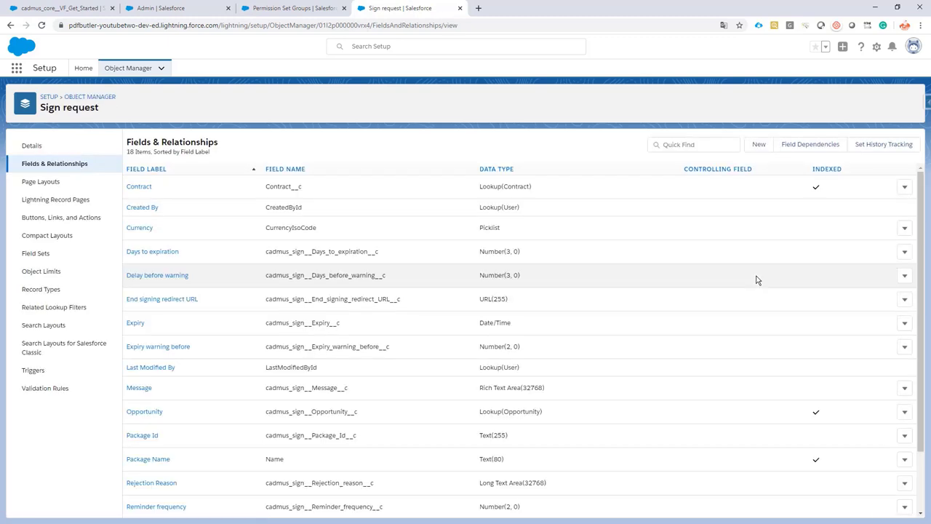
double_click(291, 187)
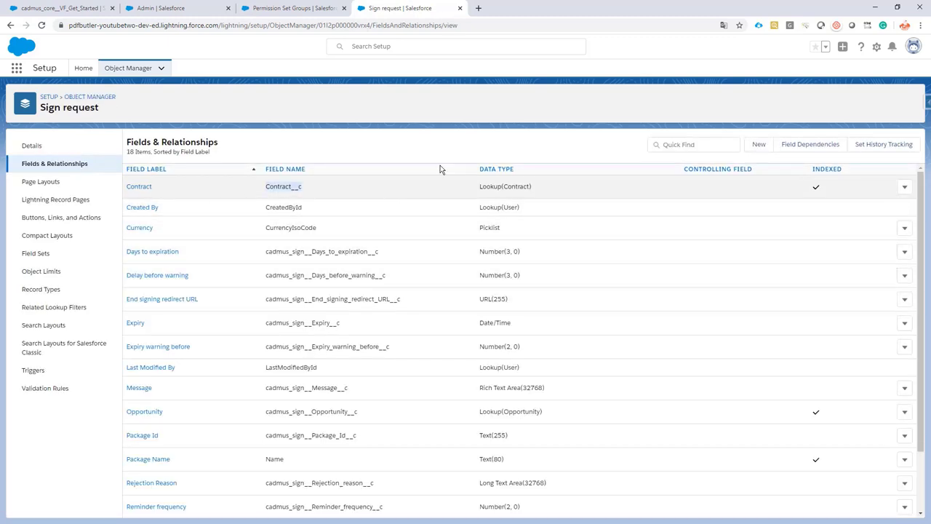
Step: Create and save a permission set labelled 'Sign Butler Local' with API name Sign_Butler_Local
left_click(294, 10)
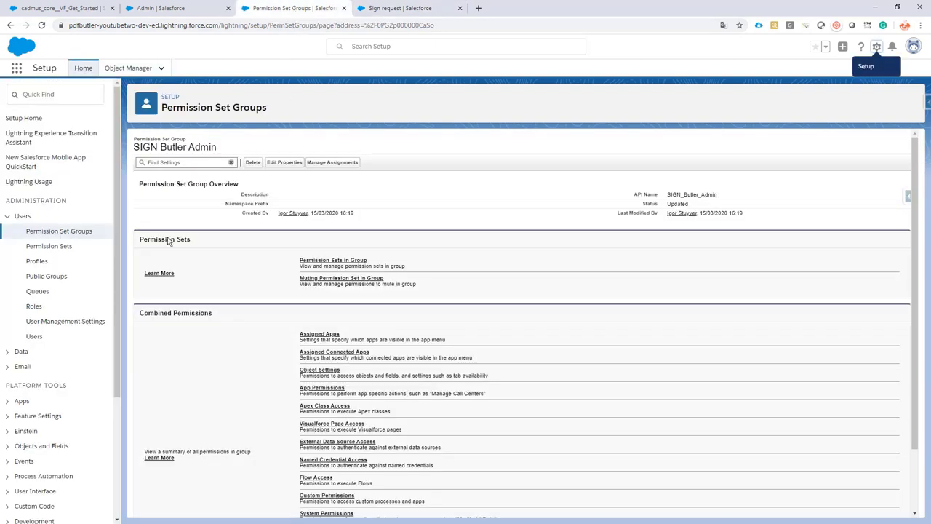
left_click(58, 249)
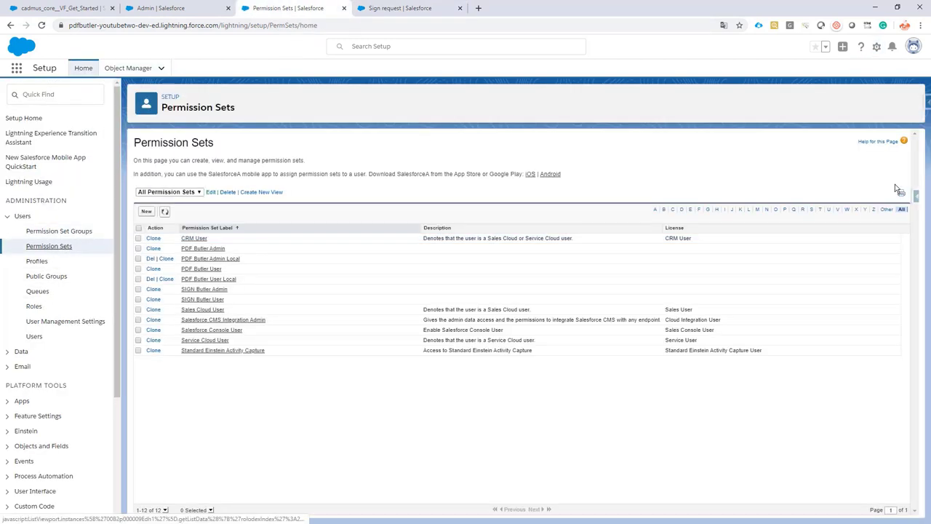
left_click(148, 211)
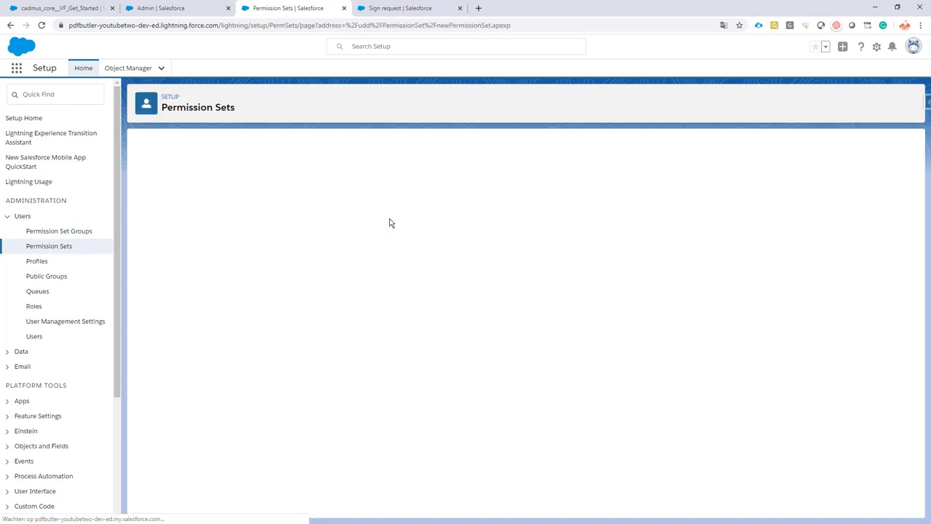
left_click(306, 214)
type("Sign B")
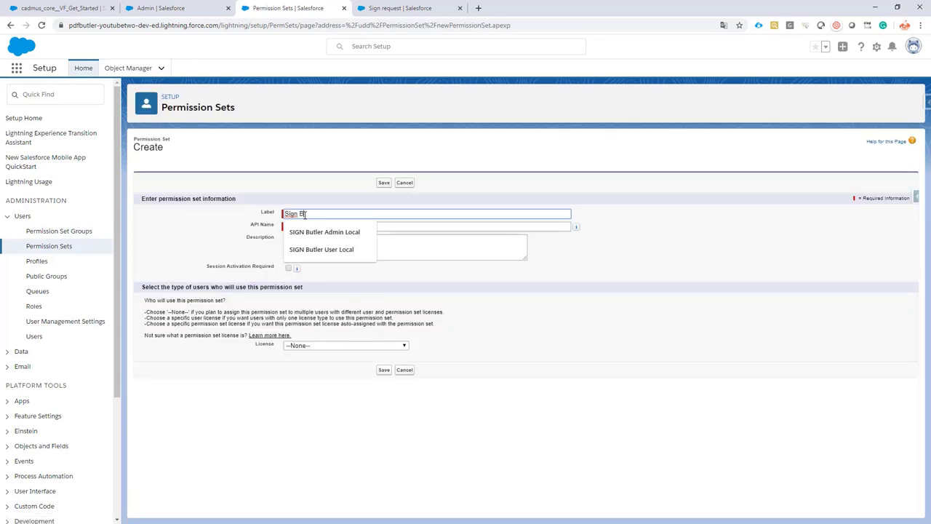
type("utler")
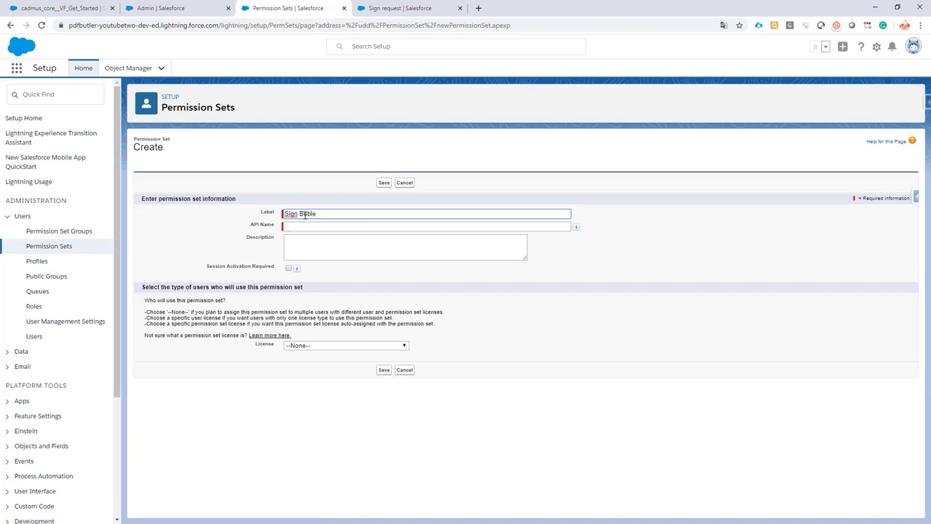
key("BackSpace")
key("BackSpace")
key("BackSpace")
key("BackSpace")
type("tler Loc")
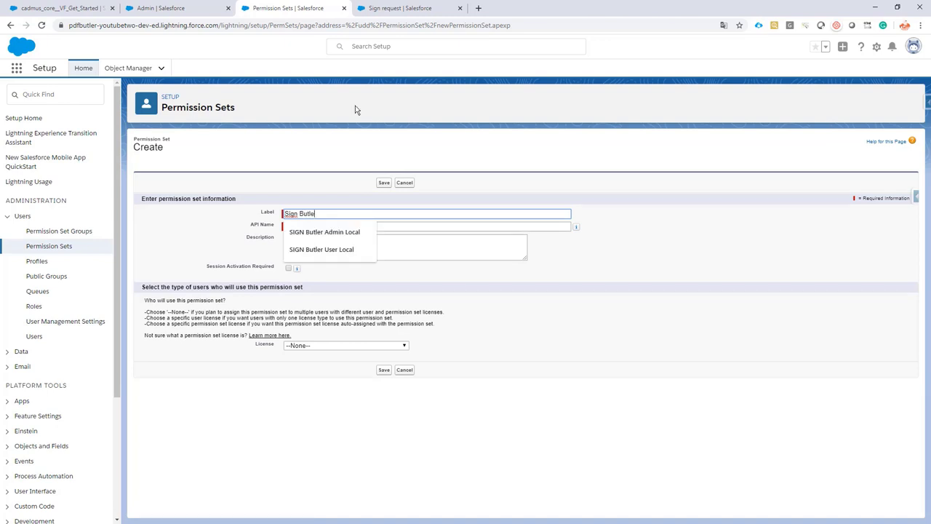
type("al")
key("Tab")
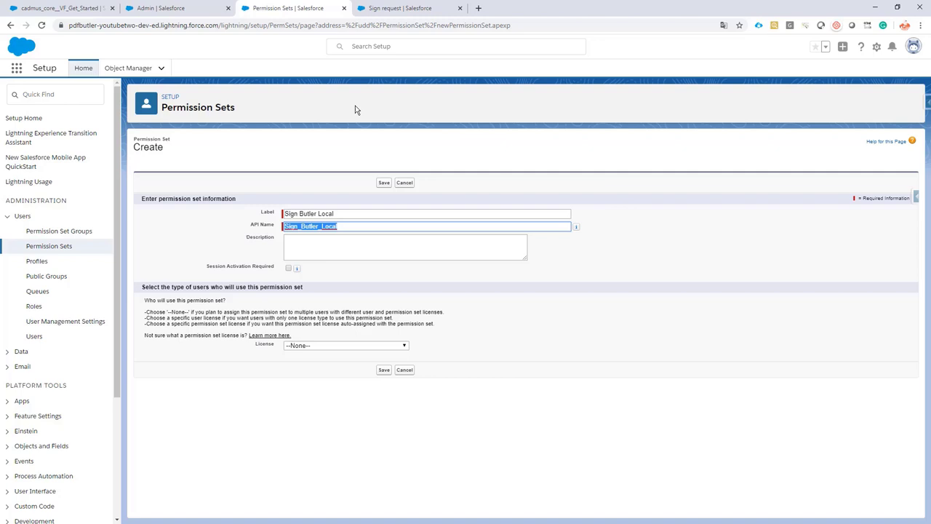
left_click(384, 184)
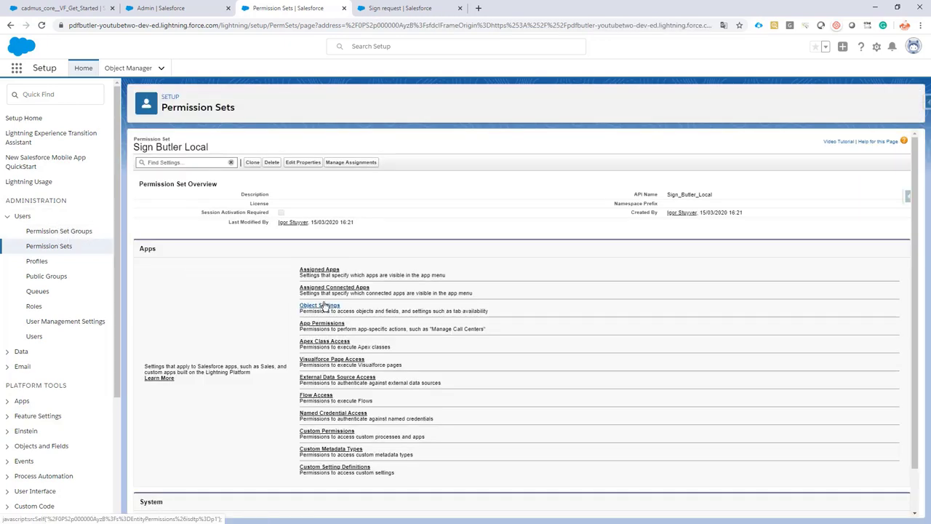
Step: In the Sign requests object settings, tick Edit Access for the Contract field and save
left_click(319, 306)
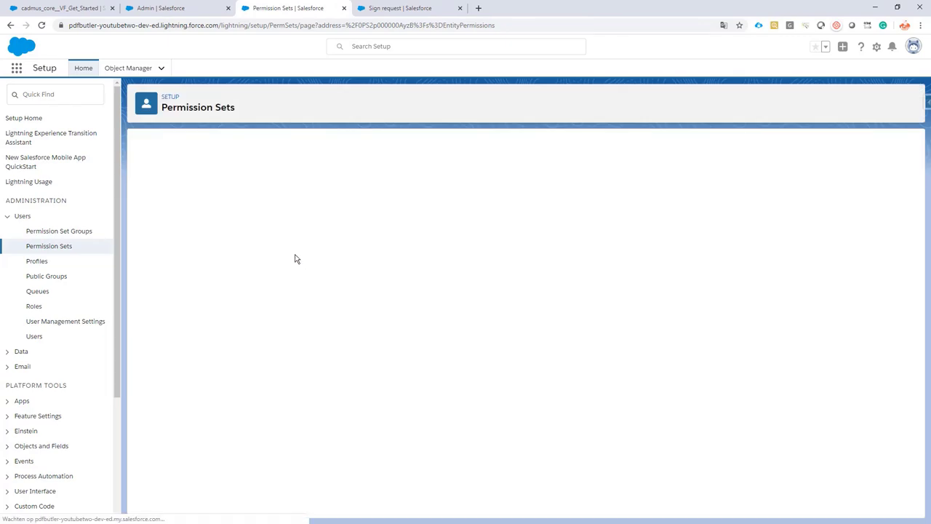
scroll(293, 261, "down", 15)
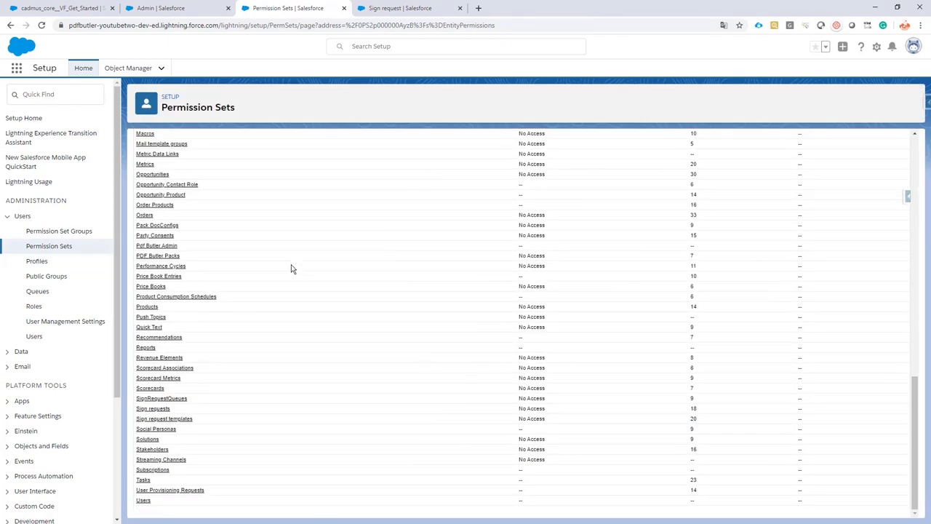
left_click(153, 409)
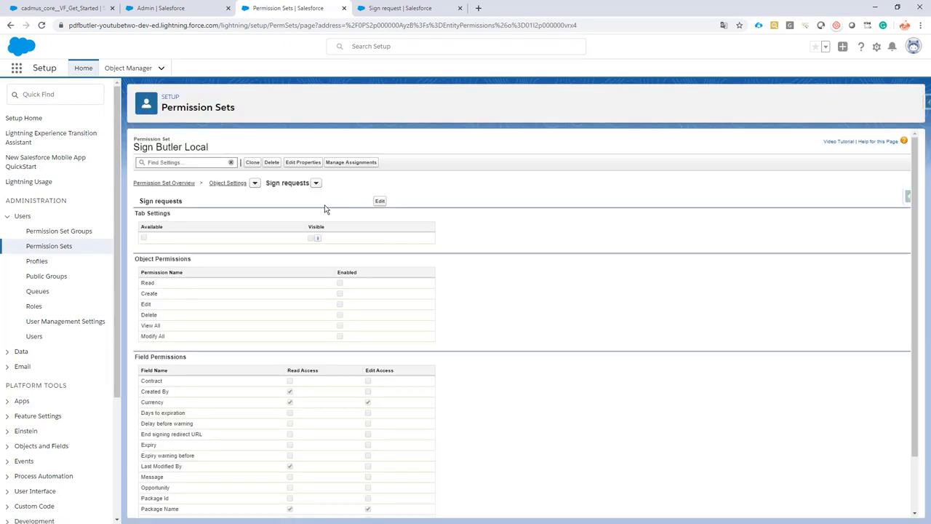
left_click(380, 201)
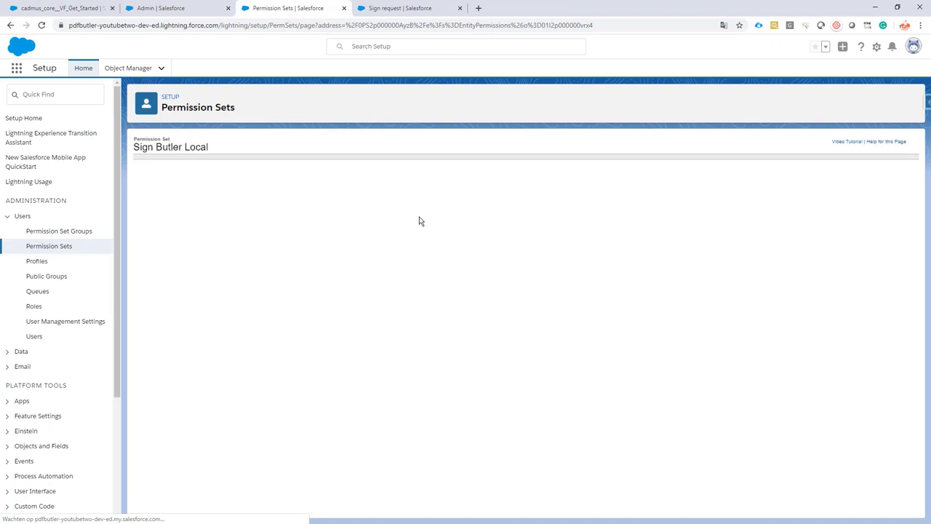
scroll(363, 276, "down", 1)
left_click(367, 317)
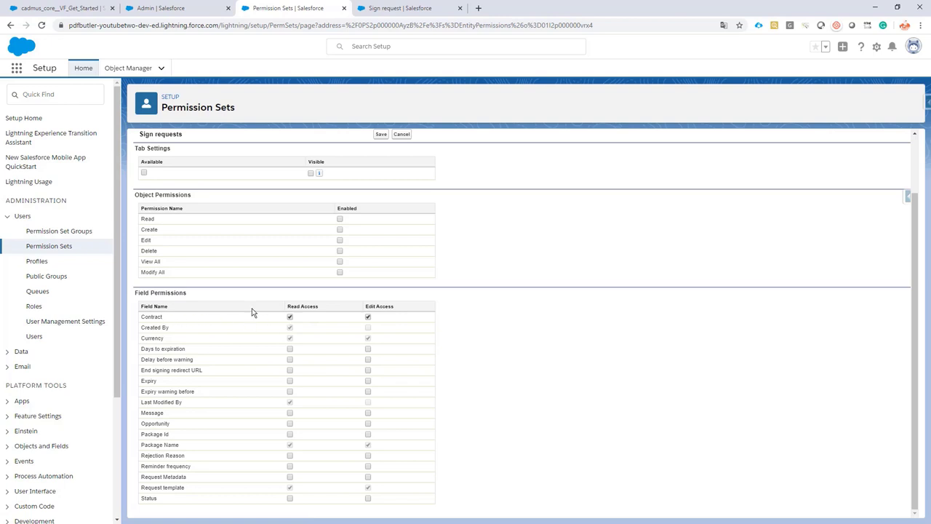
scroll(484, 254, "up", 1)
left_click(380, 203)
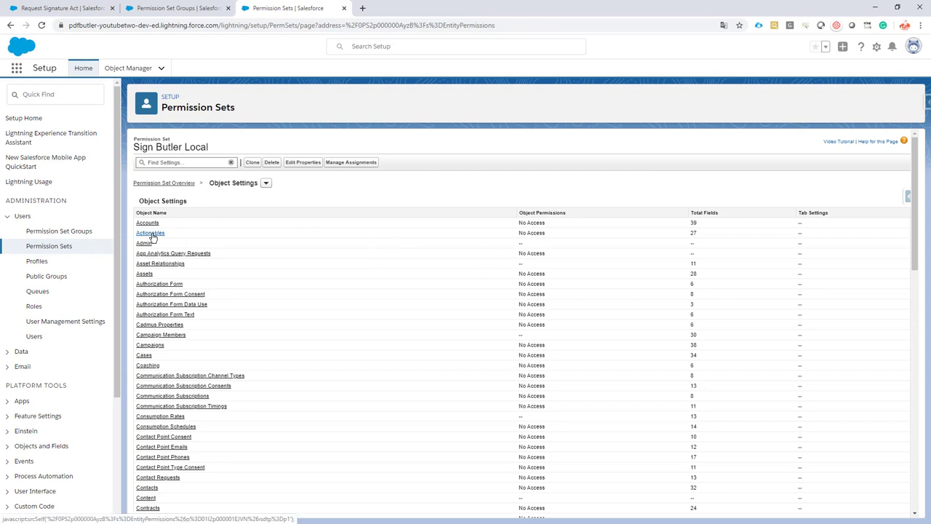
Step: Save the Actionables object settings with the SIGN Butler record type assigned
left_click(151, 234)
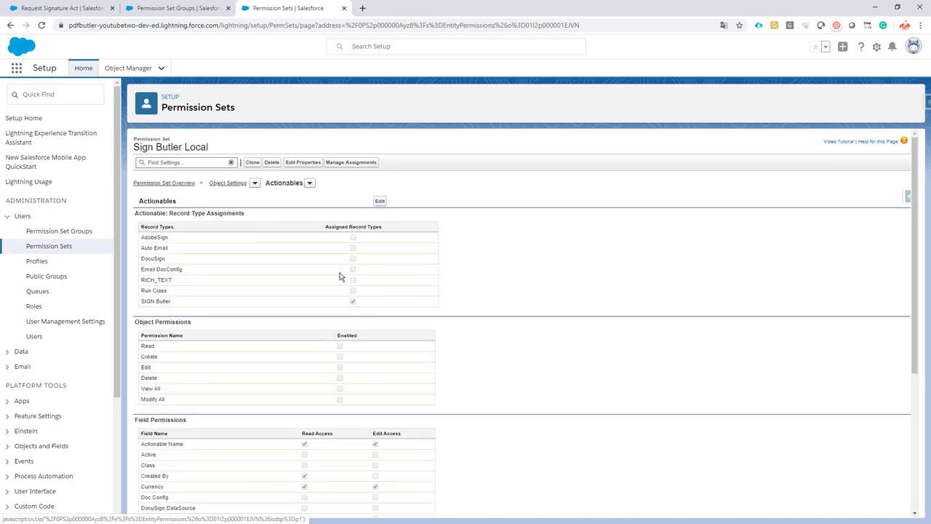
left_click(379, 202)
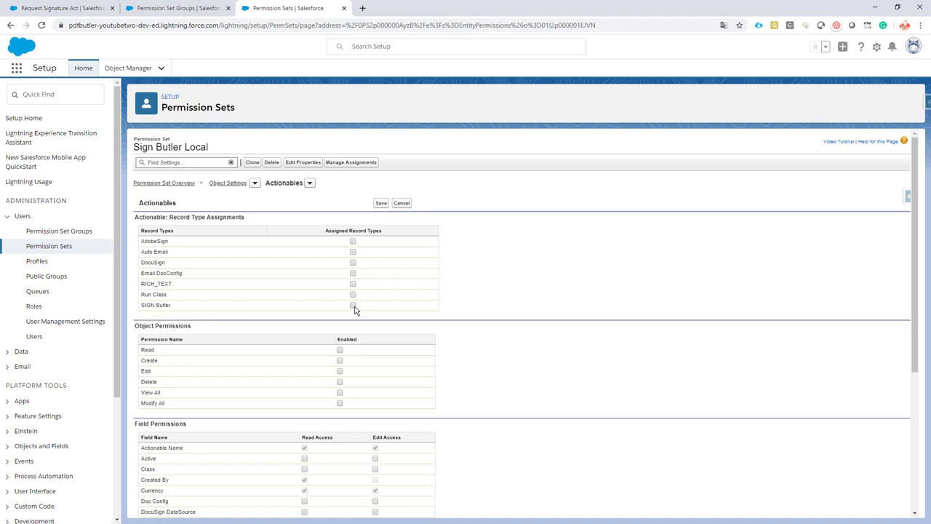
left_click(379, 204)
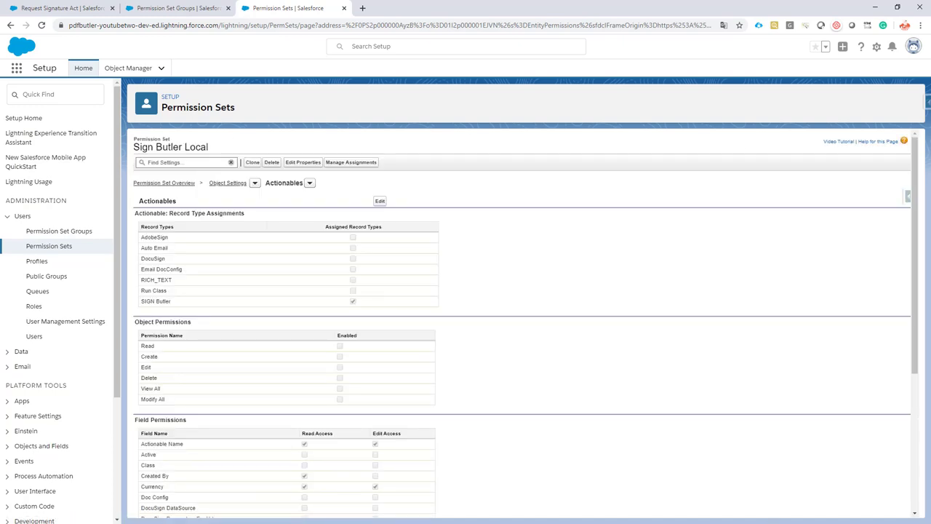
left_click(69, 230)
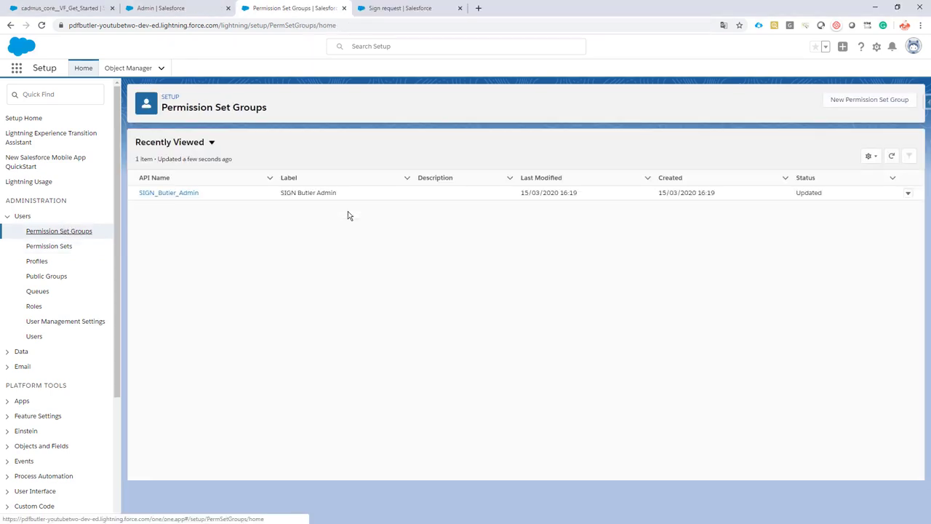
Step: Include Sign Butler Local in the SIGN Butler Admin group's permission sets, then return to the group overview
left_click(181, 193)
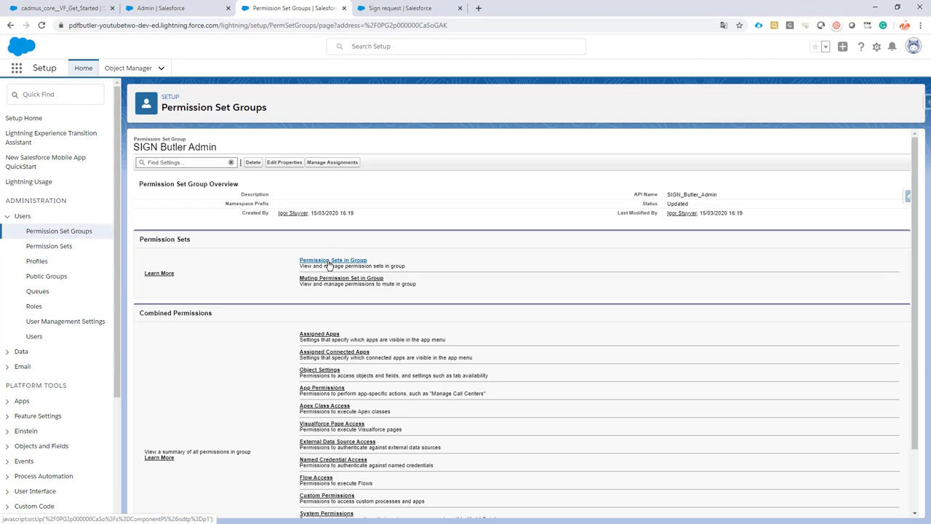
left_click(329, 261)
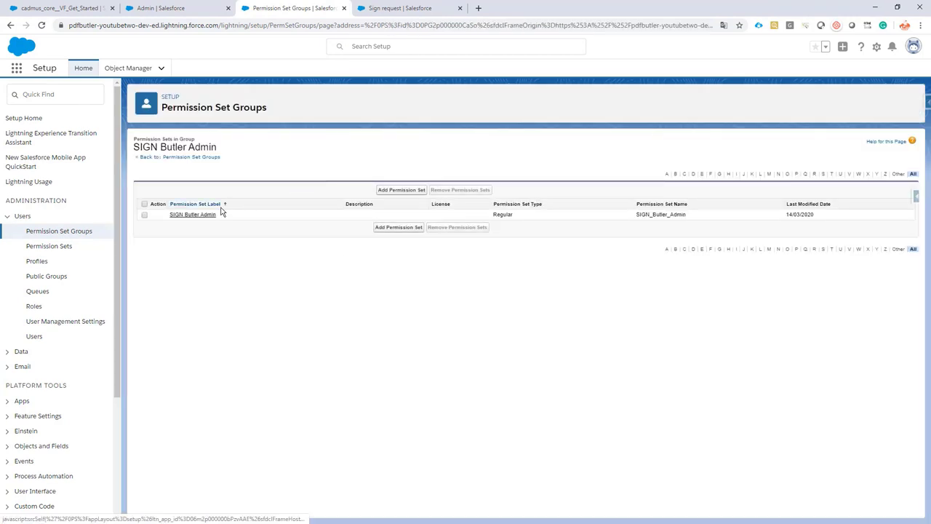
left_click(387, 192)
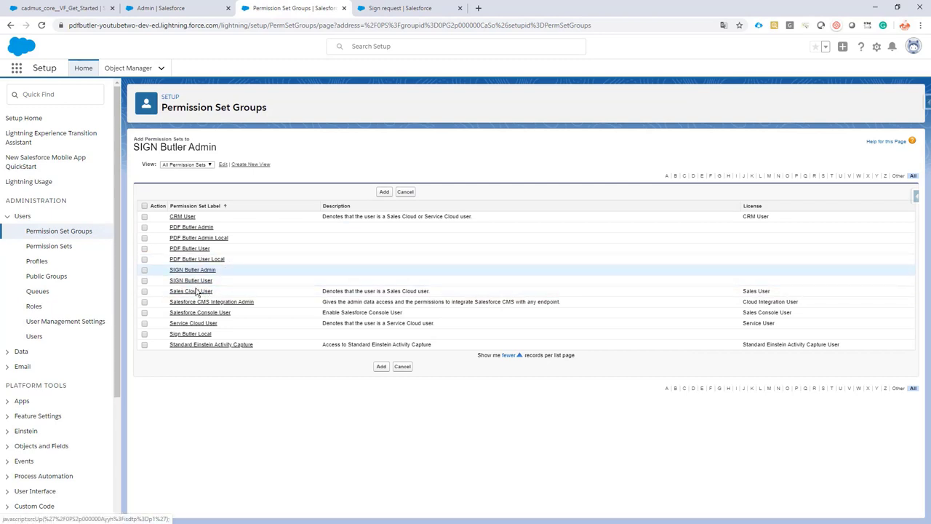
left_click(145, 336)
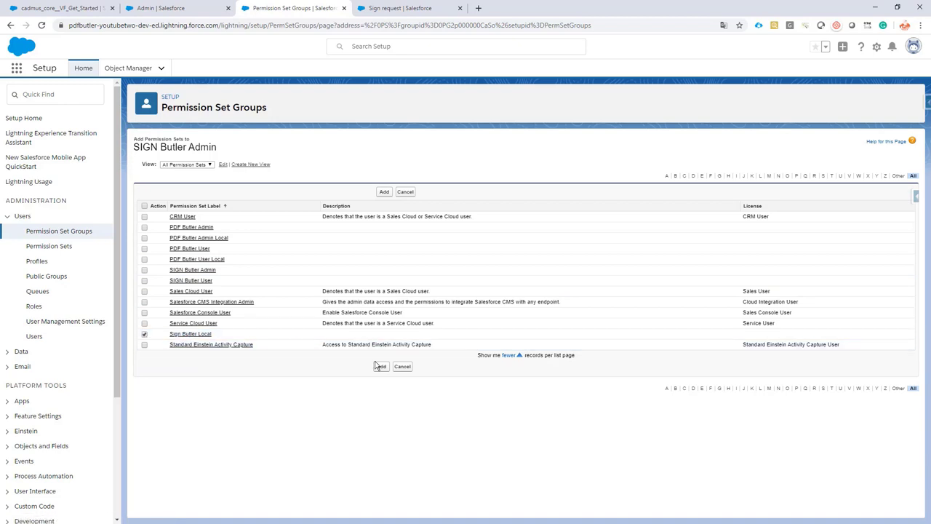
left_click(381, 366)
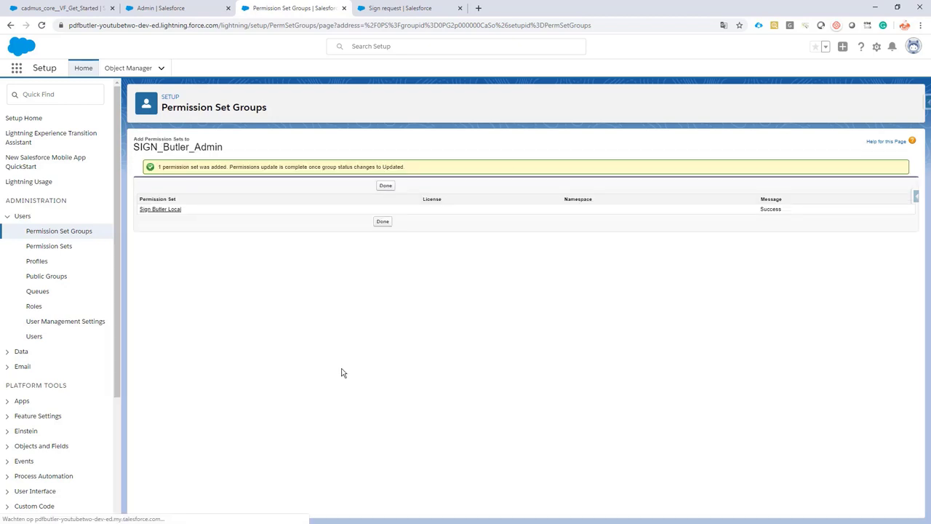
left_click(384, 223)
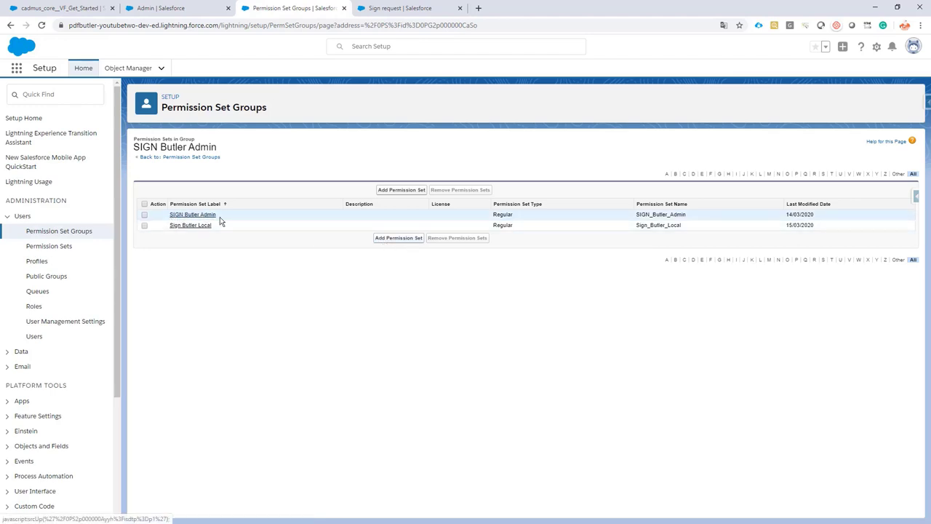
left_click(206, 157)
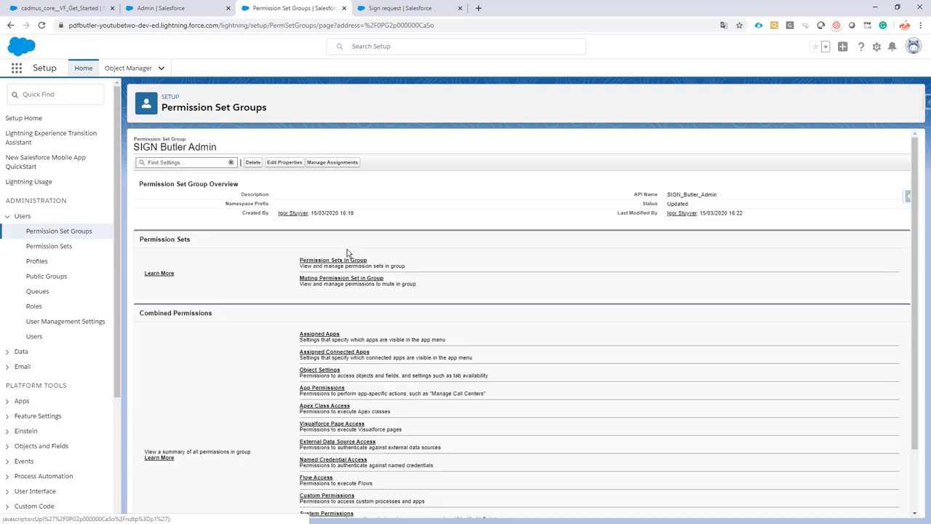
Step: Open the group's Object Settings and view the Sign requests permissions
left_click(320, 370)
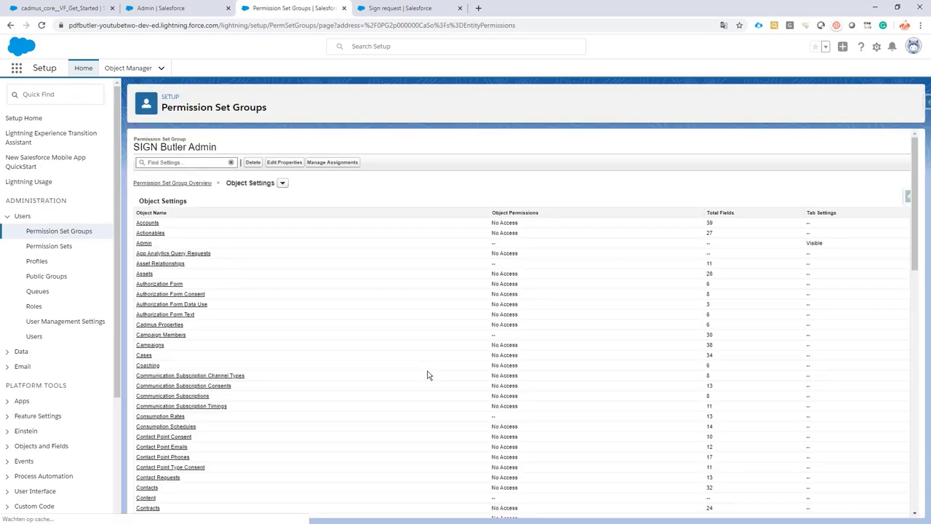
scroll(316, 272, "down", 15)
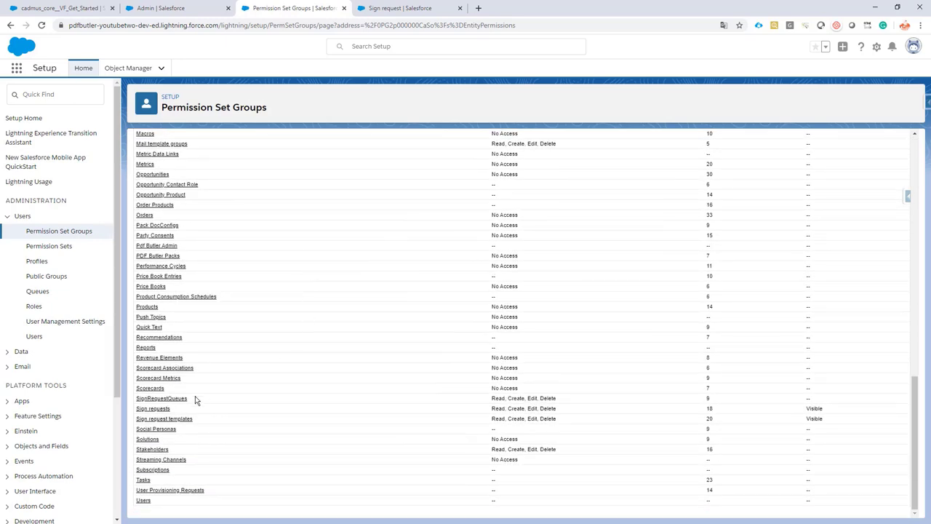
left_click(156, 409)
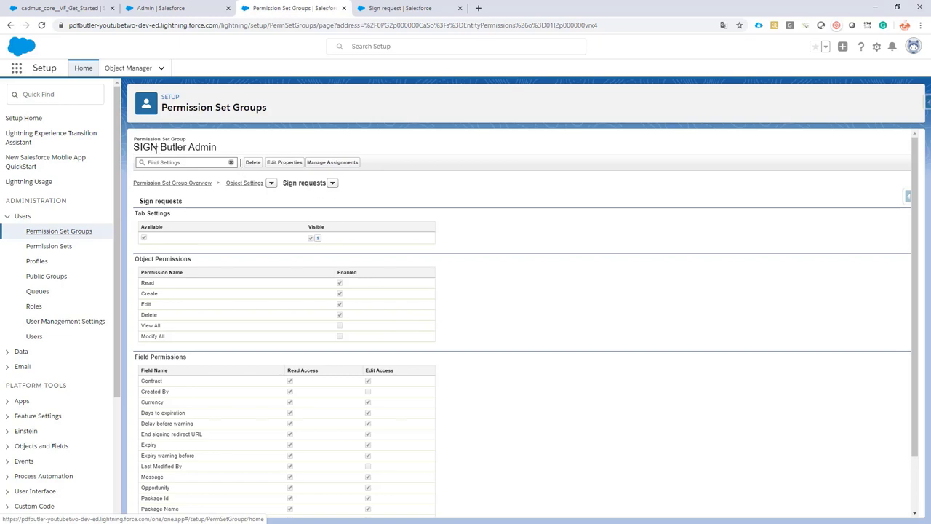
Step: Assign the SIGN Butler Admin group to the System Administrator user, then return to the SIGN Butler Admin credentials page
left_click(335, 163)
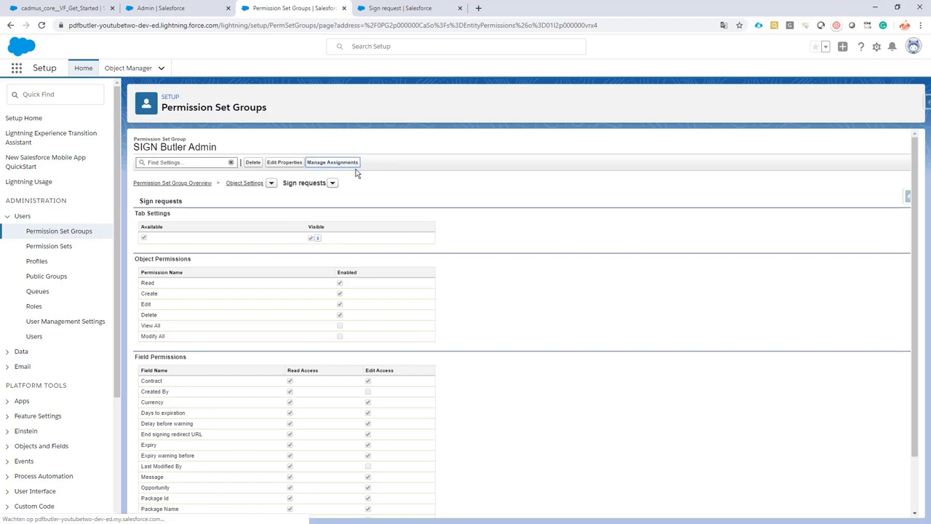
left_click(390, 191)
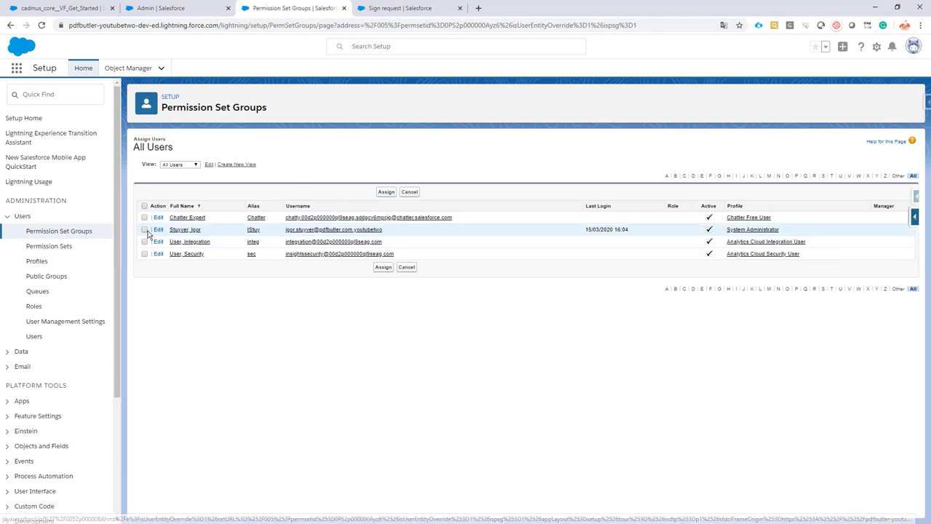
left_click(144, 230)
left_click(383, 268)
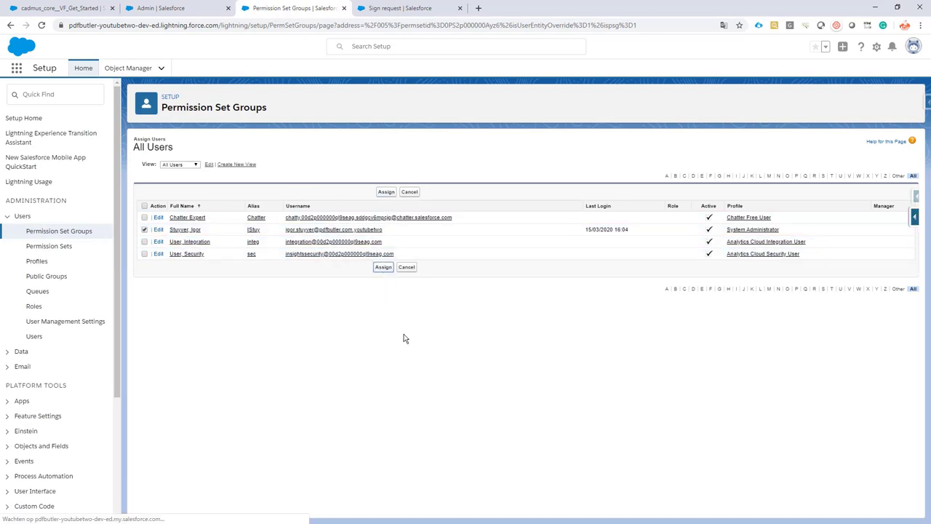
key("Return")
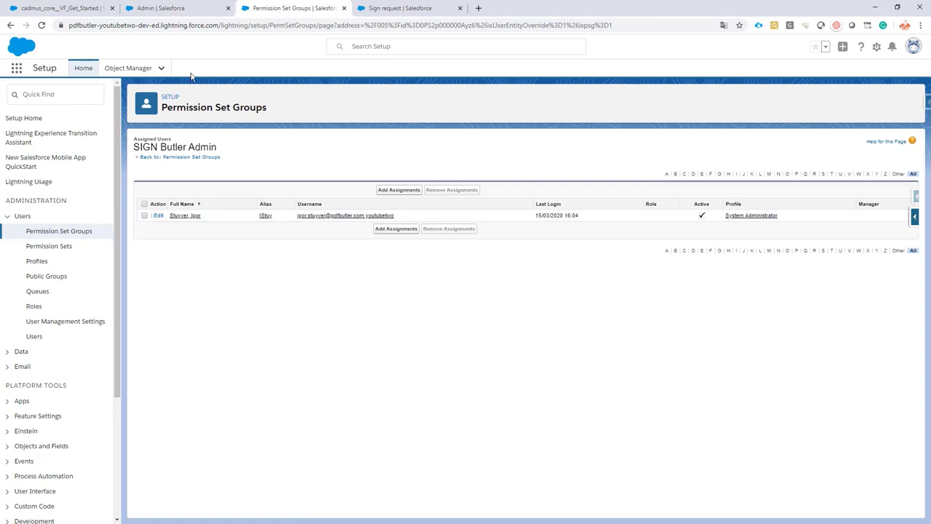
left_click(163, 10)
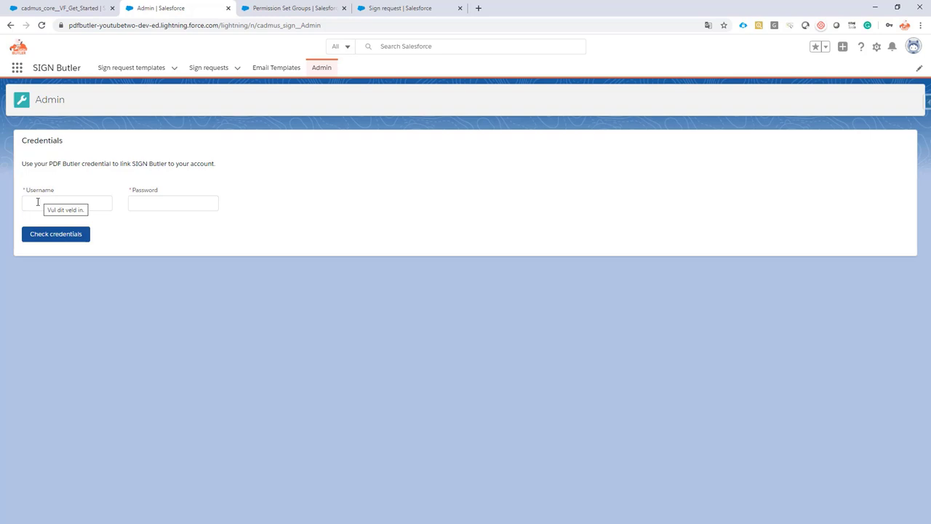
Step: Paste the PDF Butler account username and password into the credentials fields
left_click(110, 204)
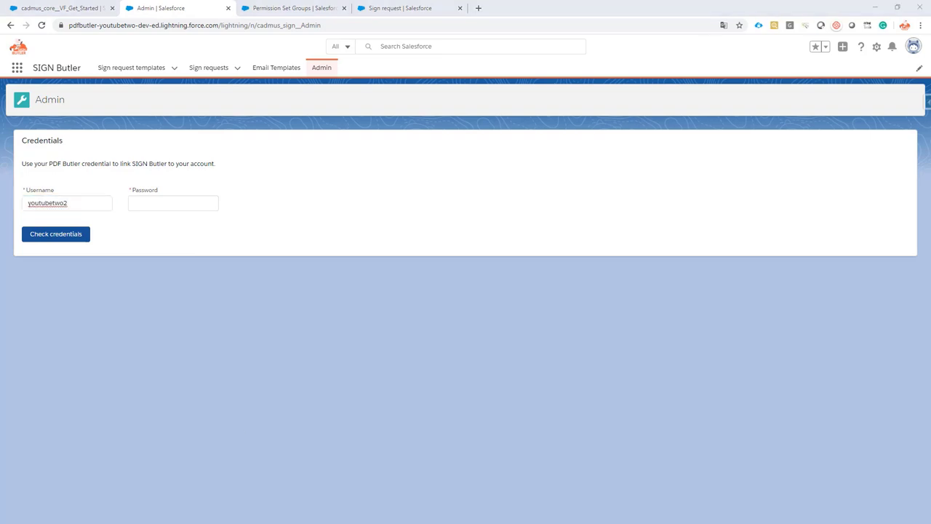
left_click(163, 200)
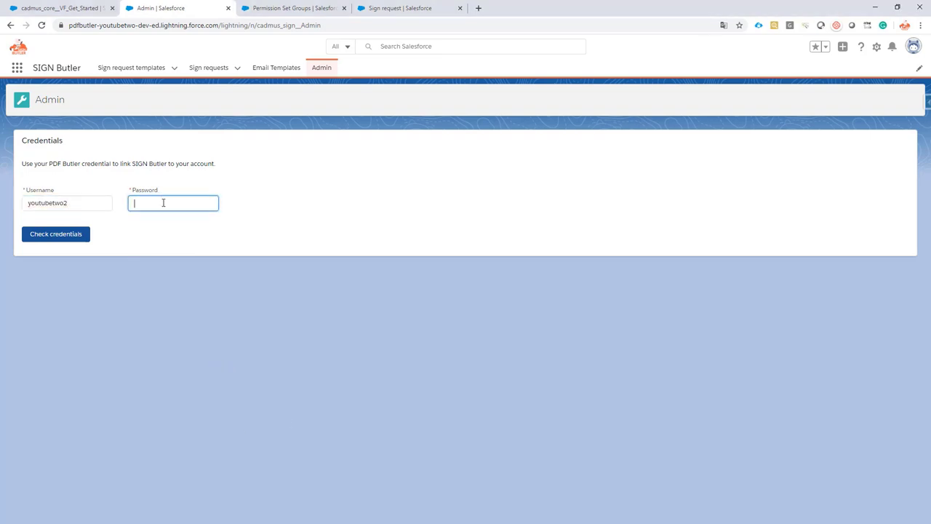
key("ctrl+v")
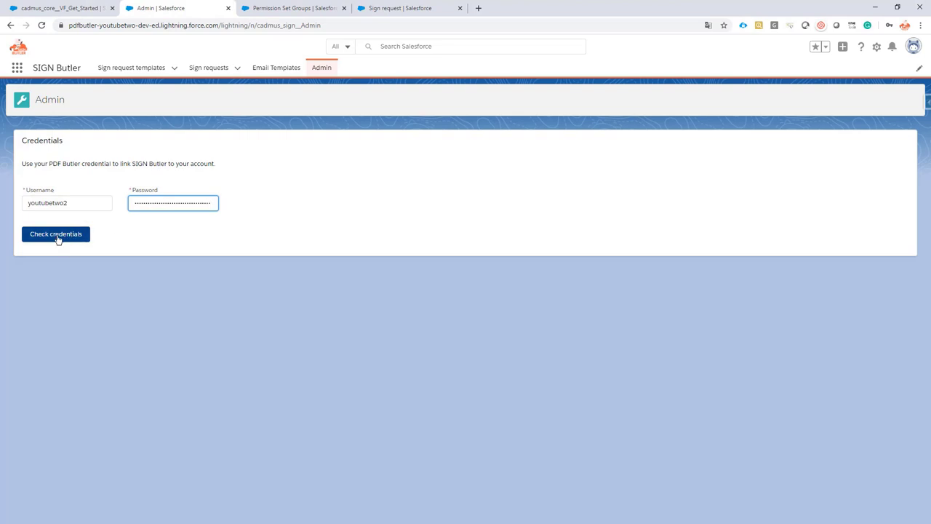
Step: Check the credentials and allow SIGN Butler EU1 to access the org
left_click(59, 237)
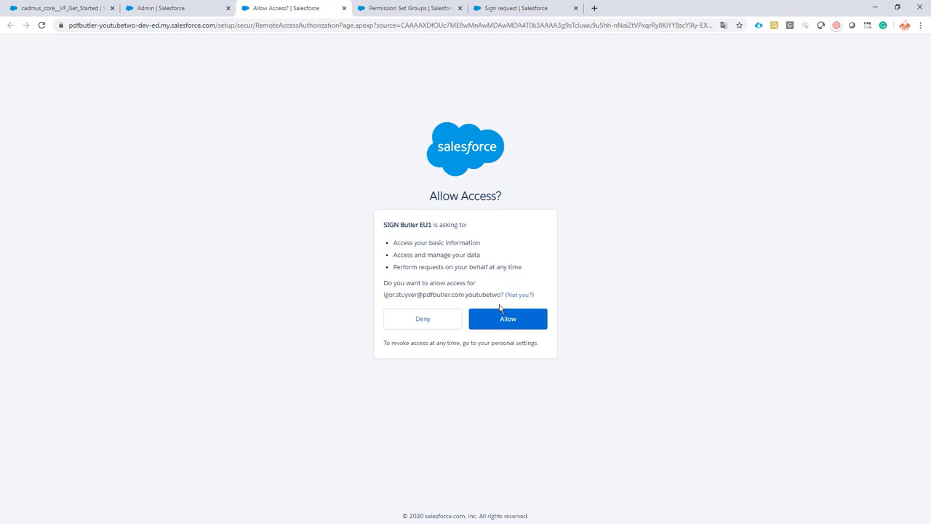
left_click(523, 323)
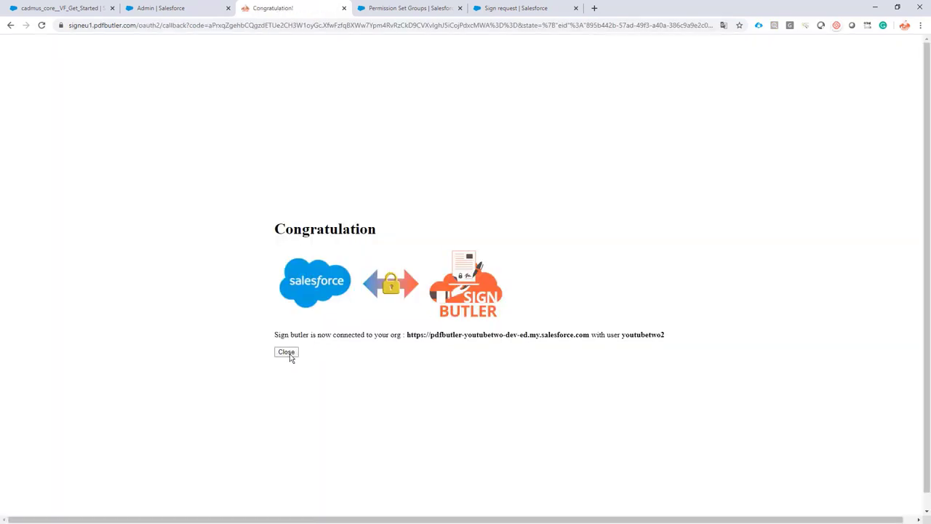
left_click(286, 352)
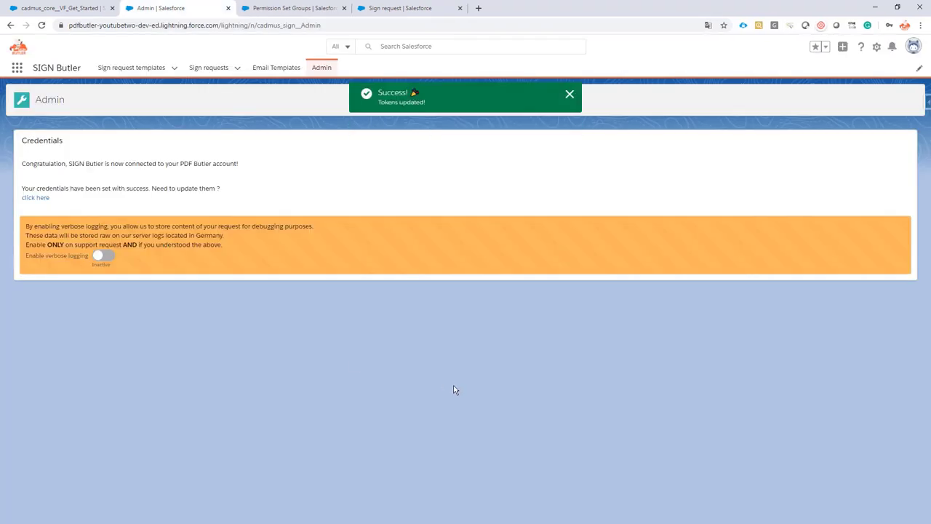